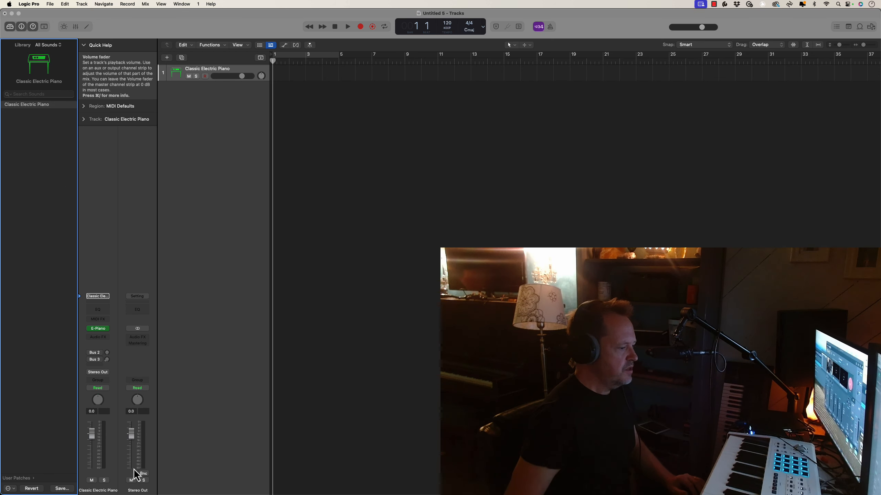
# Show the Stereo Out channel as an output track and insert a stereo MultiMeter on its channel strip.
pyautogui.rightClick(139, 492)
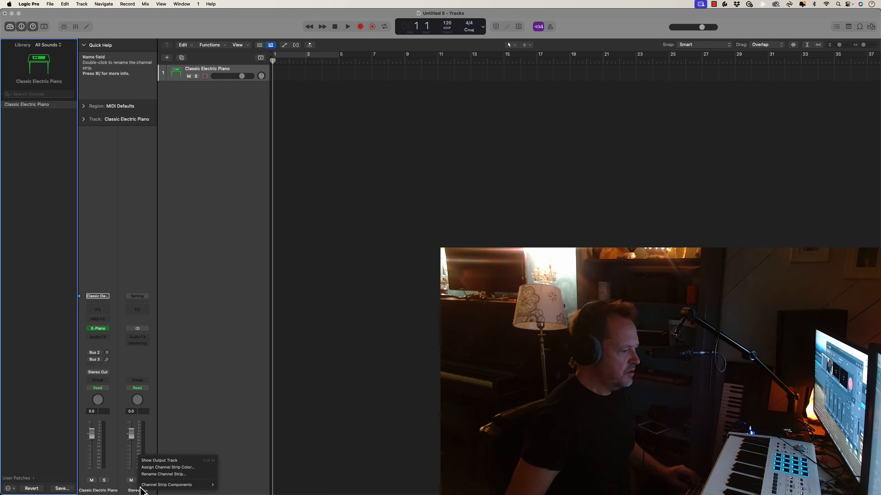
pyautogui.click(148, 461)
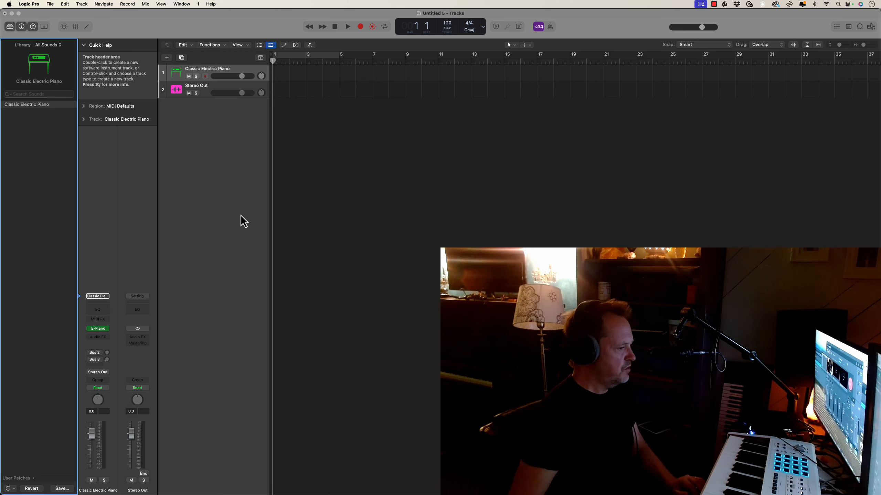
pyautogui.click(143, 337)
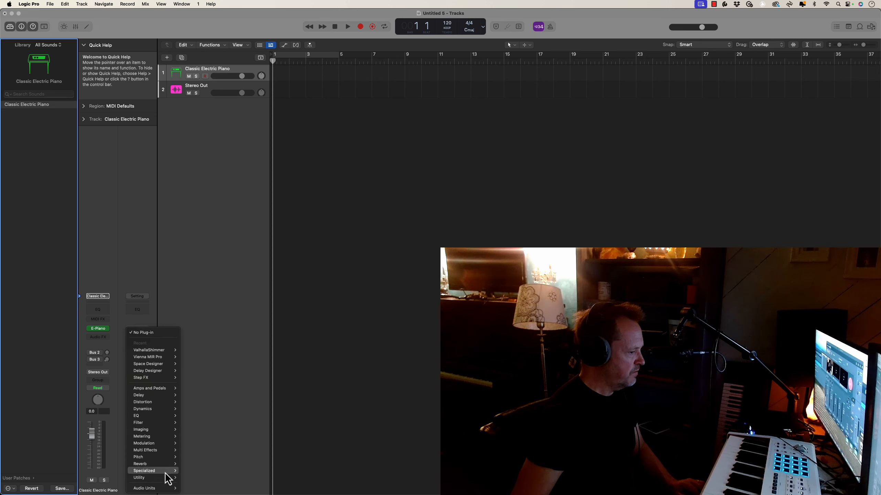
pyautogui.moveTo(165, 471)
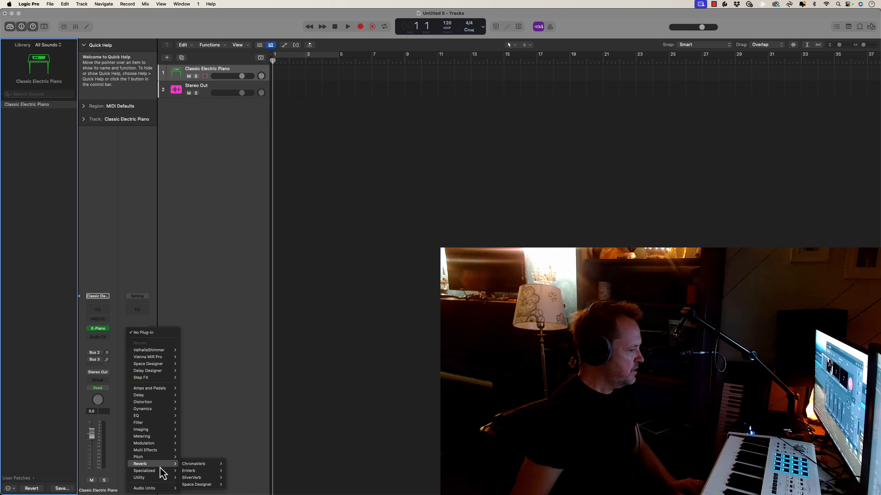
pyautogui.moveTo(156, 437)
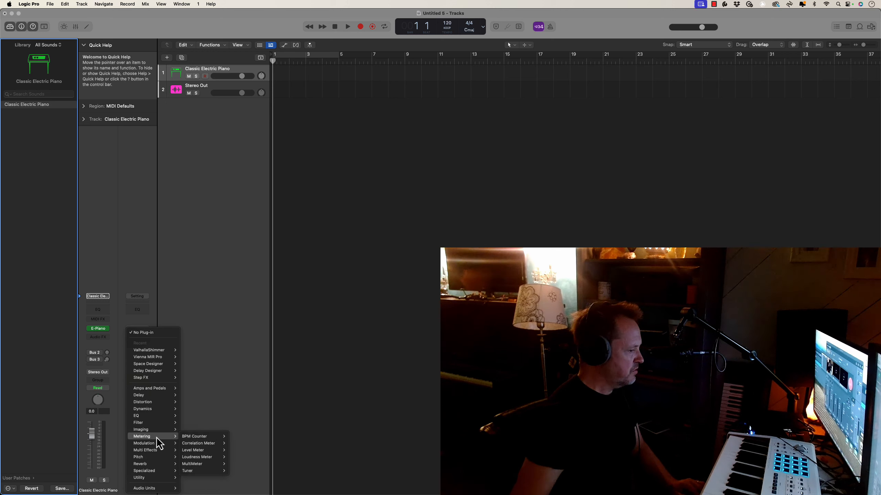
pyautogui.moveTo(203, 452)
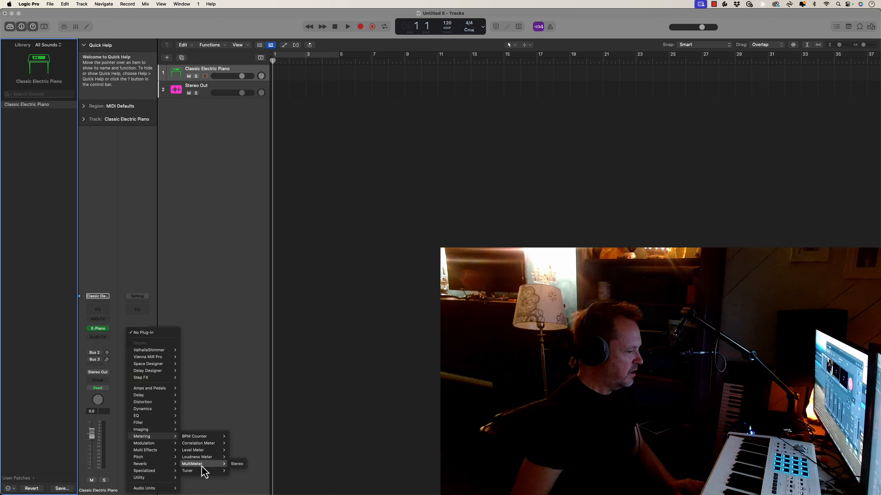
pyautogui.click(234, 465)
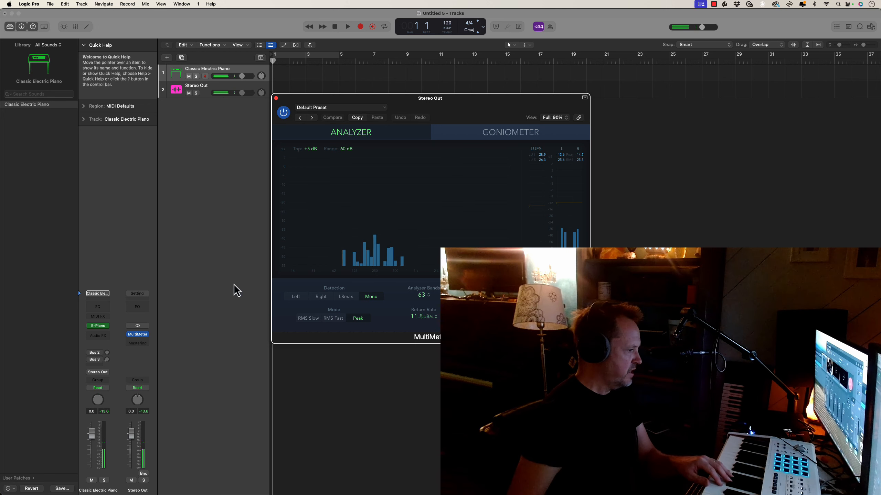
# Replace the electric piano with a stereo Vintage B3 Organ, uncover the analyzer, and lower the instrument track's volume to -4.6 dB.
pyautogui.click(106, 327)
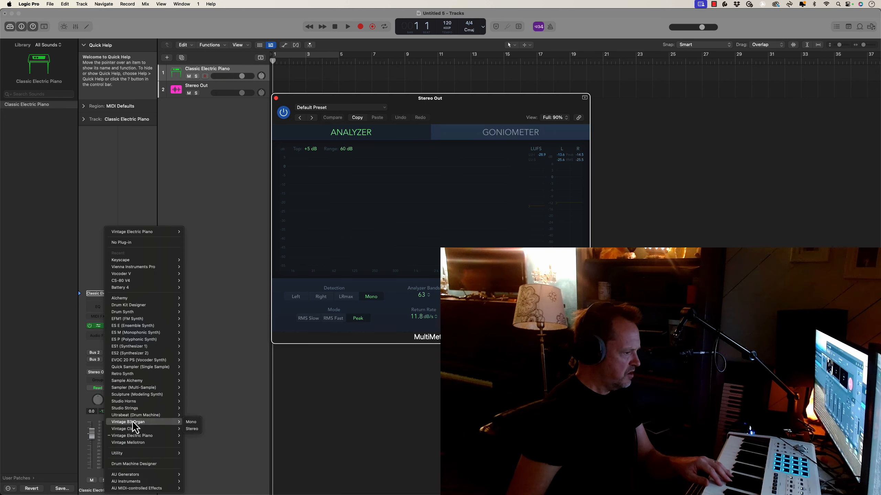
pyautogui.click(192, 429)
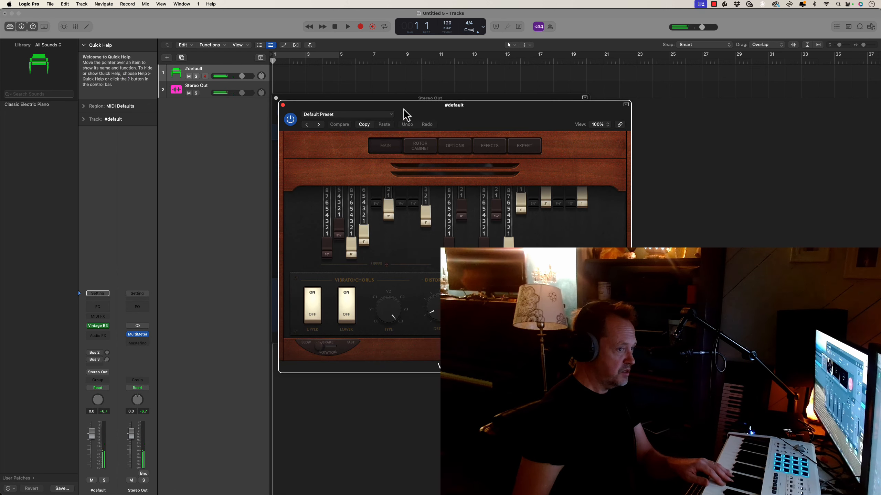
pyautogui.moveTo(405, 114); pyautogui.dragTo(430, 356)
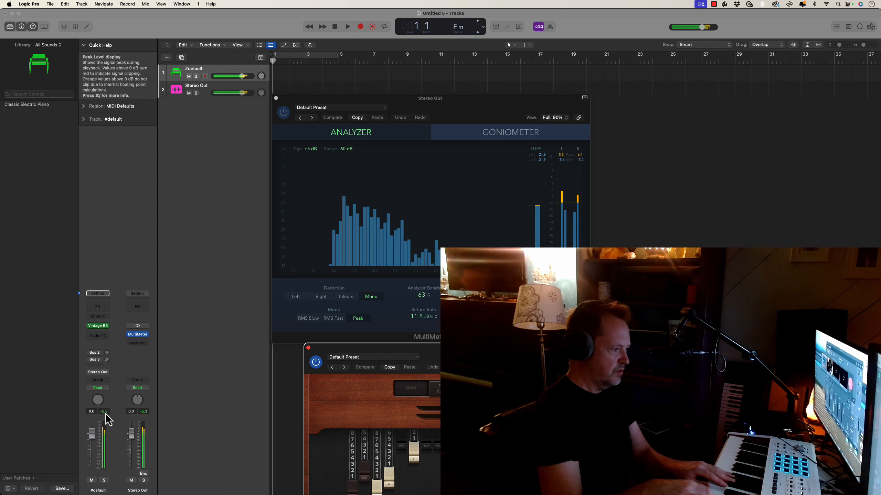
pyautogui.click(96, 440)
pyautogui.moveTo(94, 436); pyautogui.dragTo(93, 450)
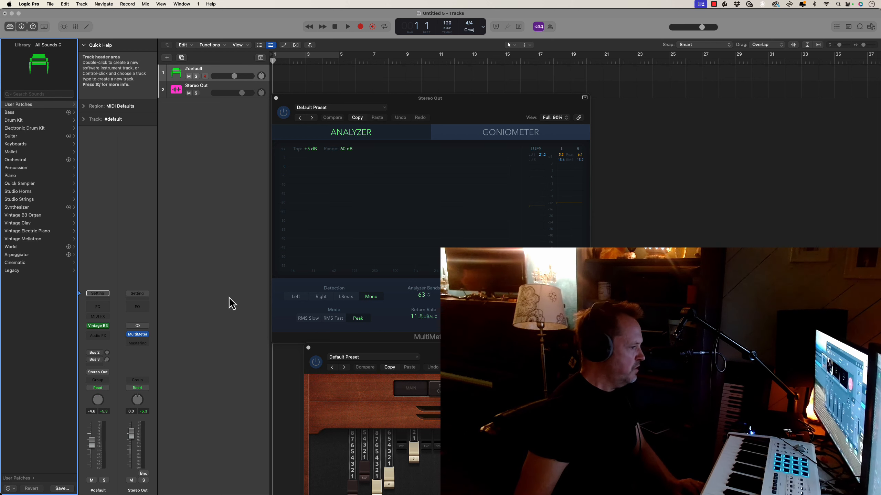
# Replace the organ with stereo Keyscape and load the acoustic piano patch LA Custom C7 - Cinematic.
pyautogui.click(108, 326)
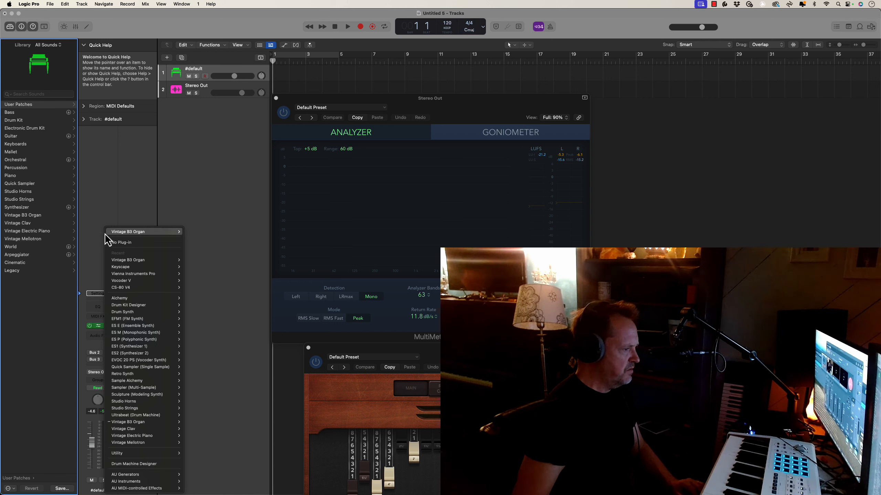
pyautogui.moveTo(132, 266)
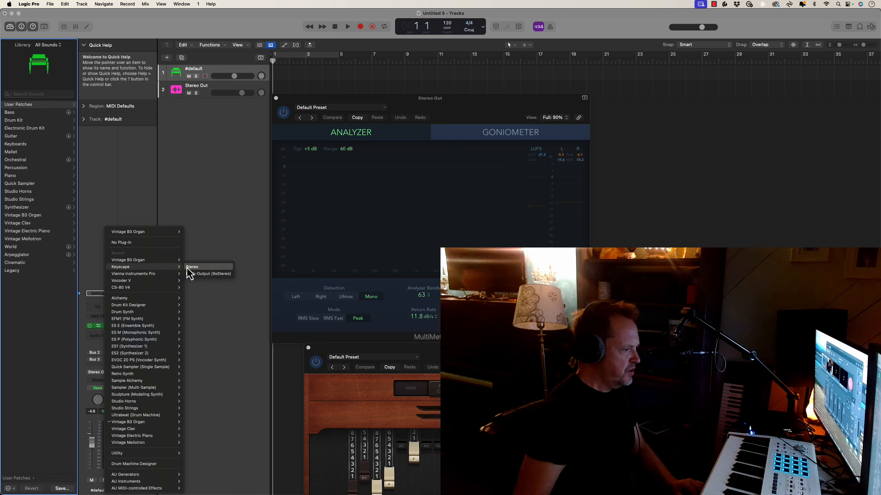
pyautogui.click(187, 267)
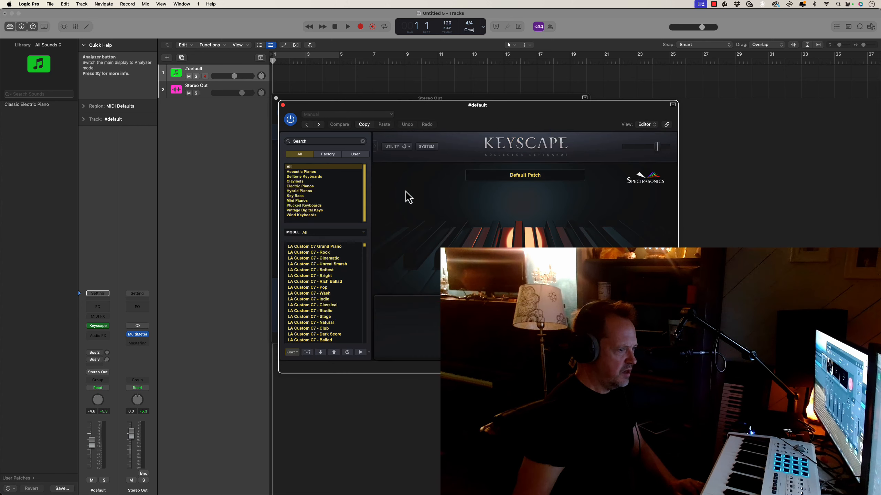
pyautogui.click(310, 173)
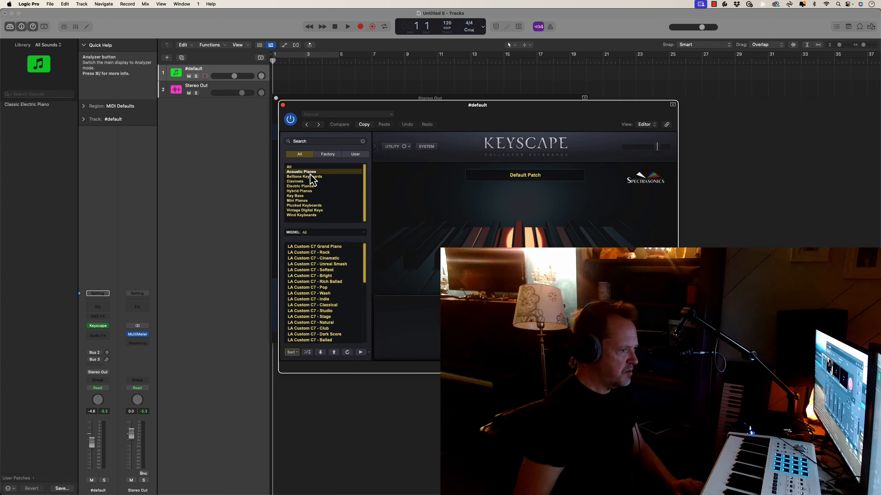
pyautogui.click(315, 260)
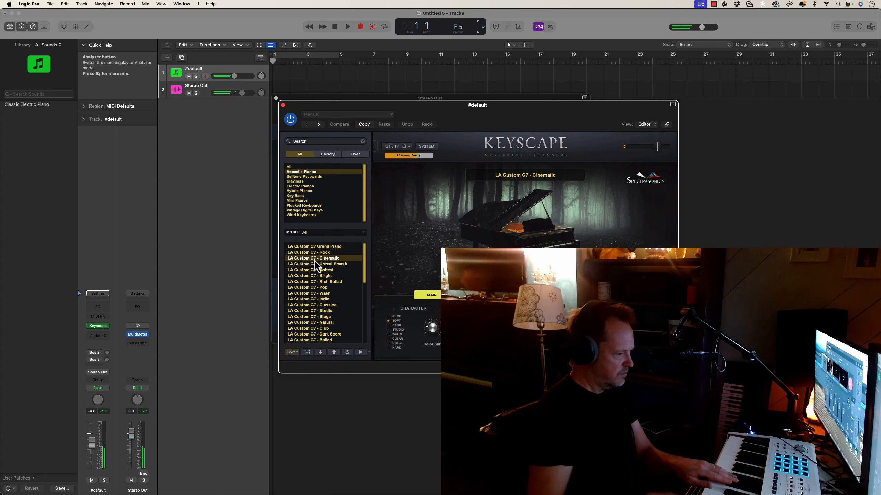
# Raise the track volume to -0.9 dB and adjust the piano patch's Pedal Noise, velocity sensitivity and character, choosing Dark.
pyautogui.moveTo(92, 443); pyautogui.dragTo(91, 436)
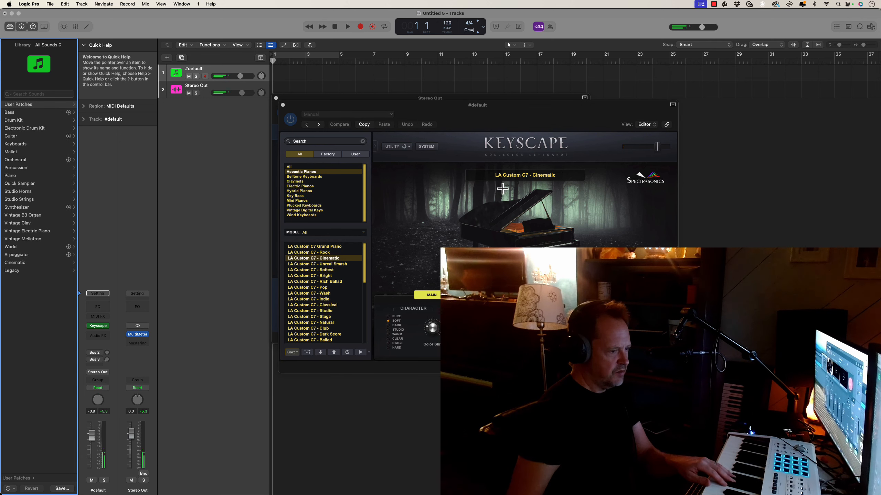
pyautogui.moveTo(510, 116); pyautogui.dragTo(283, 54)
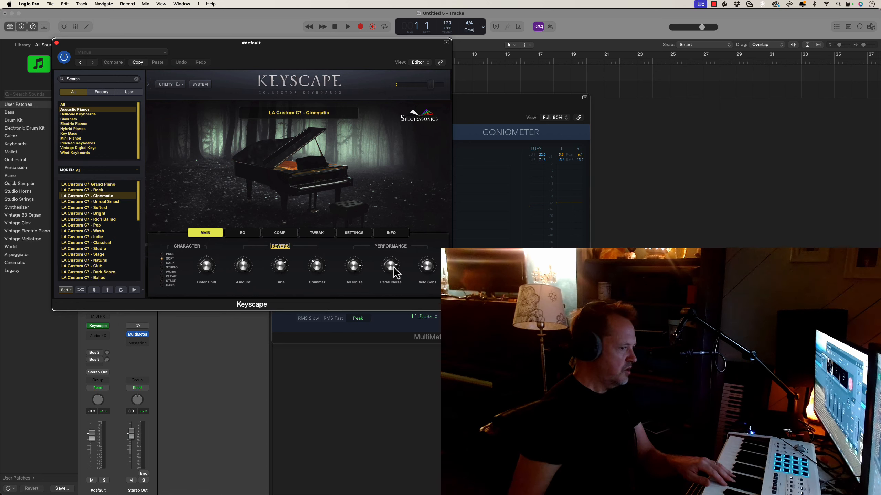
pyautogui.moveTo(393, 267); pyautogui.dragTo(396, 243)
pyautogui.moveTo(424, 269); pyautogui.dragTo(424, 252)
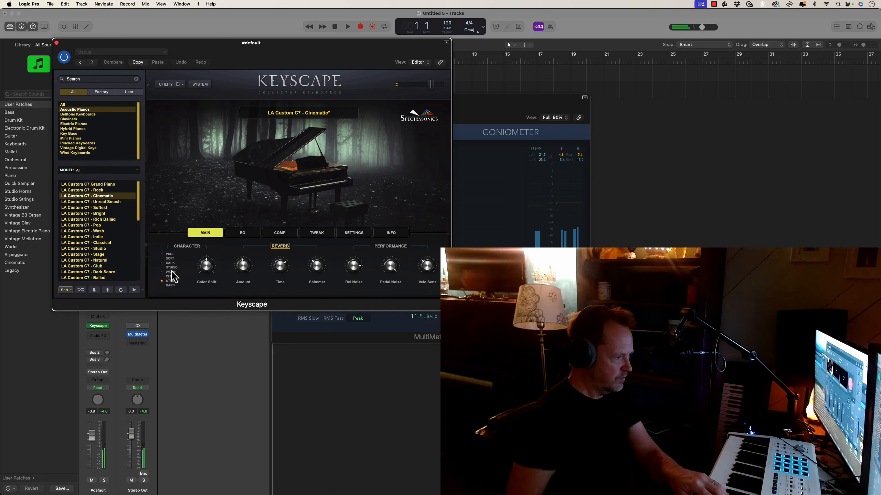
pyautogui.moveTo(209, 273)
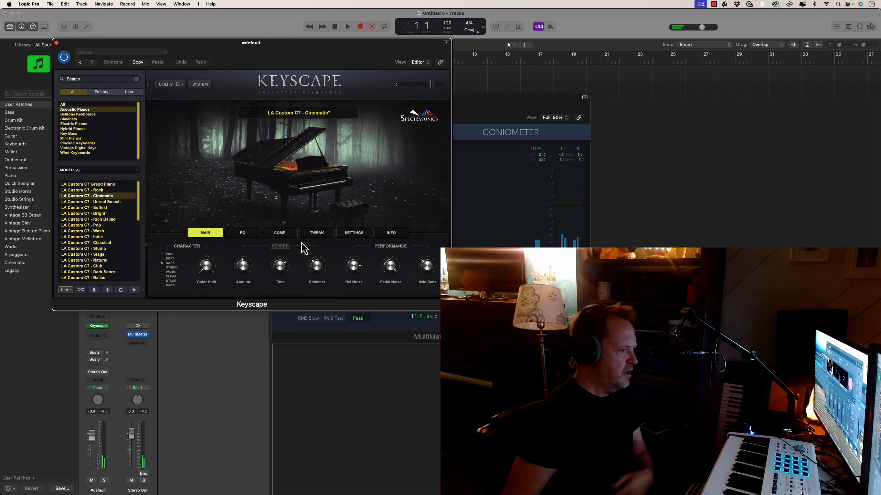
# Adjust the piano patch's compressor Sustain, switch the compressor off, and adjust the tape effect's Age and Gain.
pyautogui.click(283, 237)
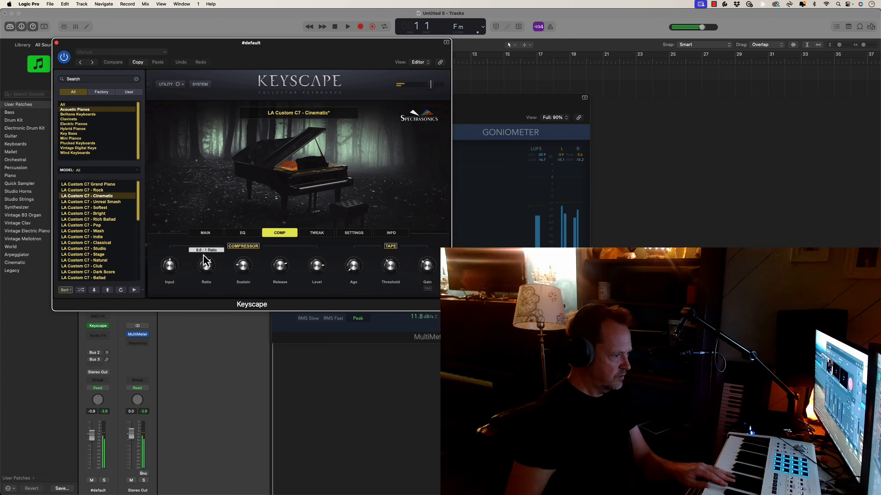
pyautogui.moveTo(251, 267)
pyautogui.mouseDown()
pyautogui.moveTo(256, 248)
pyautogui.moveTo(248, 254)
pyautogui.mouseUp()
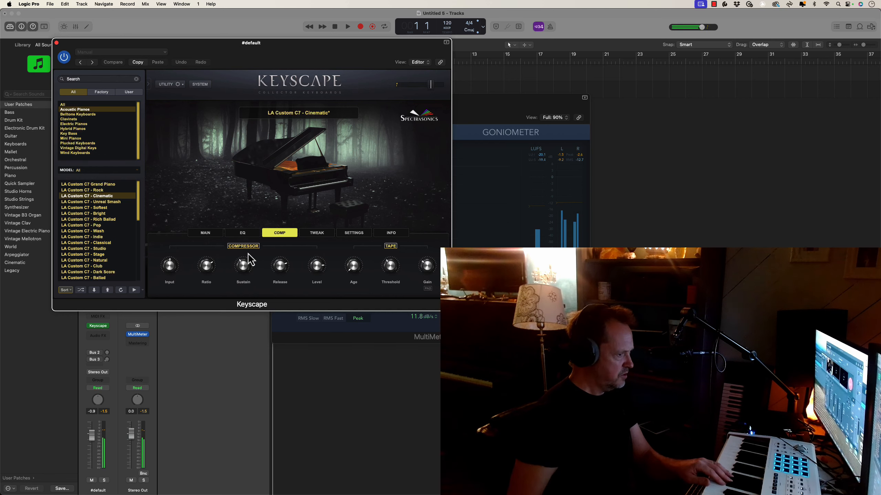
pyautogui.click(248, 248)
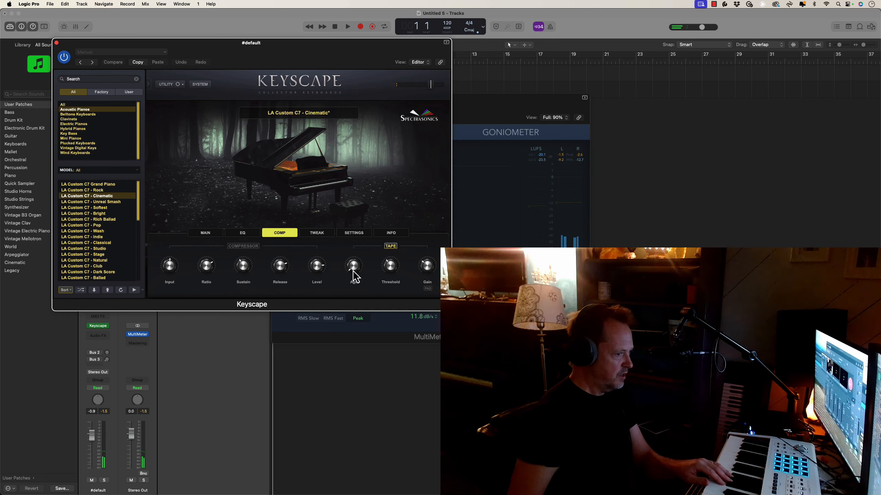
pyautogui.moveTo(355, 276); pyautogui.dragTo(360, 254)
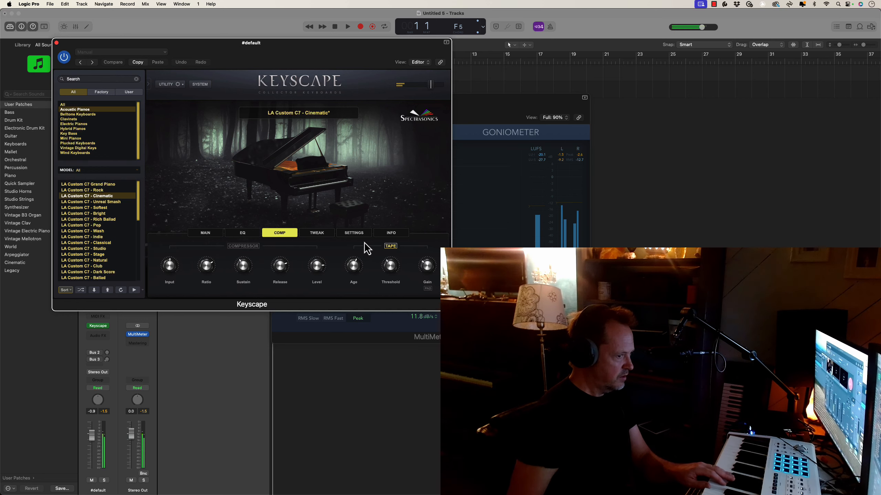
pyautogui.moveTo(433, 277); pyautogui.dragTo(396, 259)
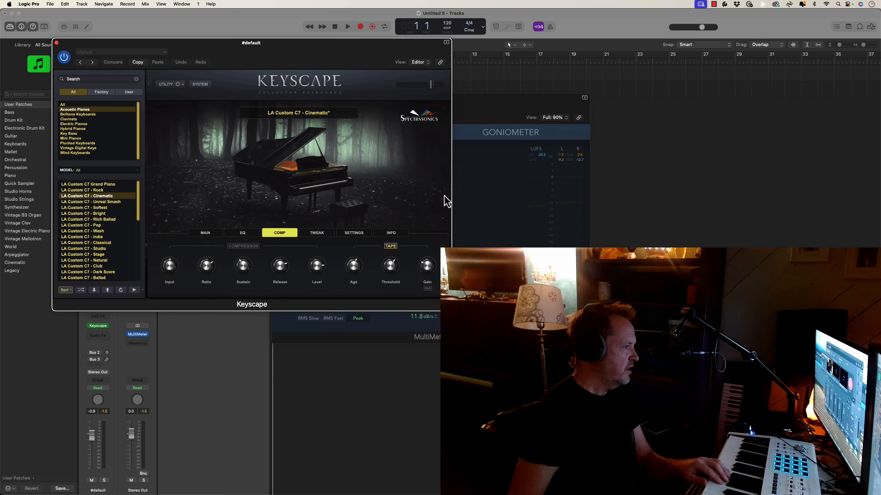
# Audition the mini piano patches Toy Piano - Grand Distant and Toy Piano - Saucer Bell Underwater.
pyautogui.click(71, 139)
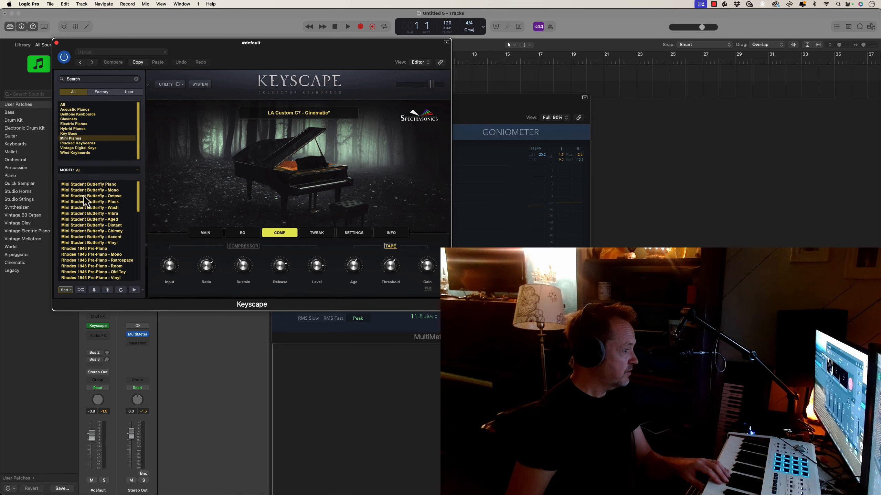
pyautogui.scroll(-10, 89, 241)
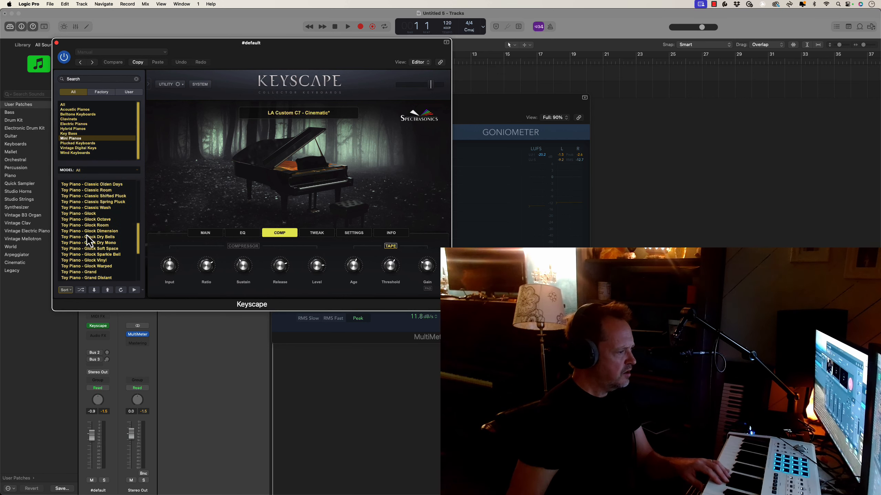
pyautogui.scroll(-3, 87, 254)
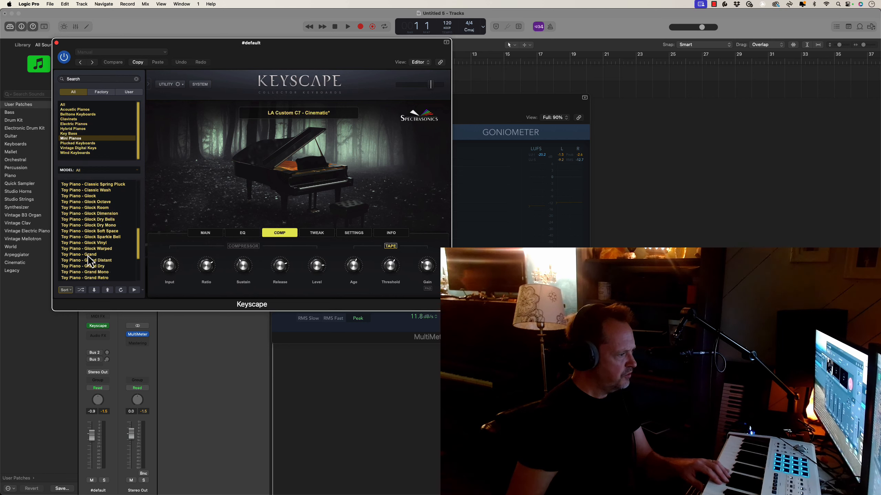
pyautogui.click(87, 255)
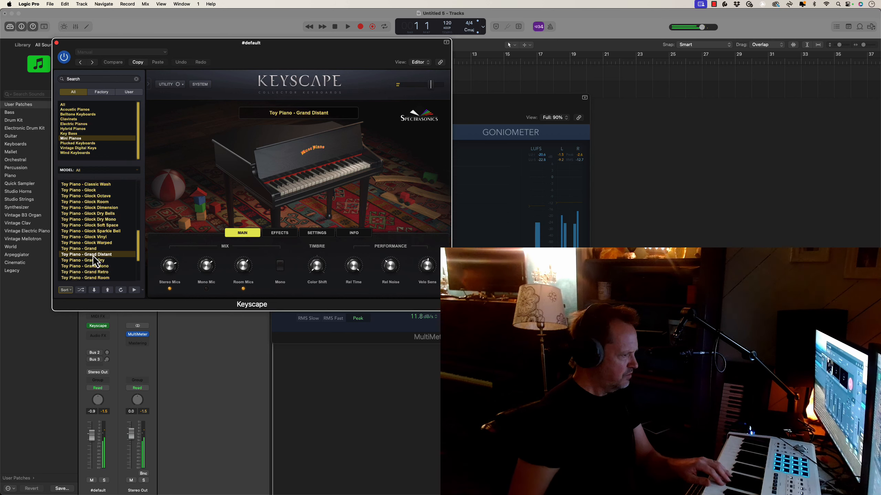
pyautogui.scroll(-4, 98, 229)
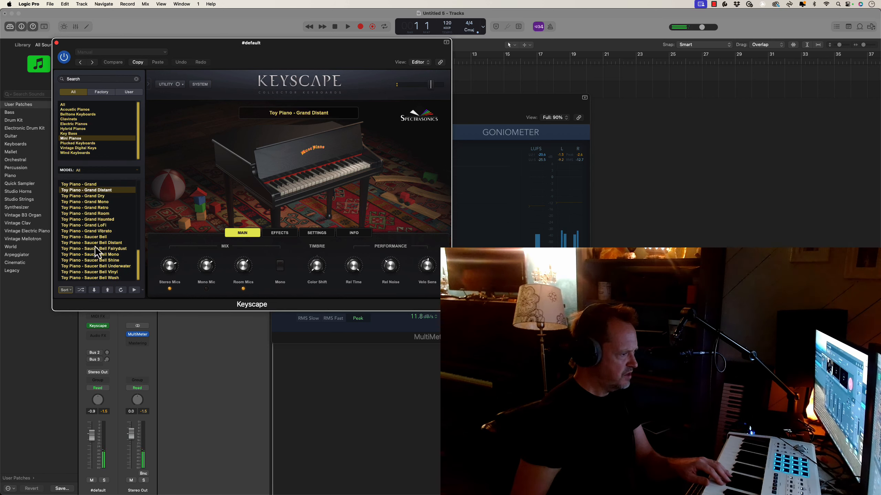
pyautogui.click(94, 266)
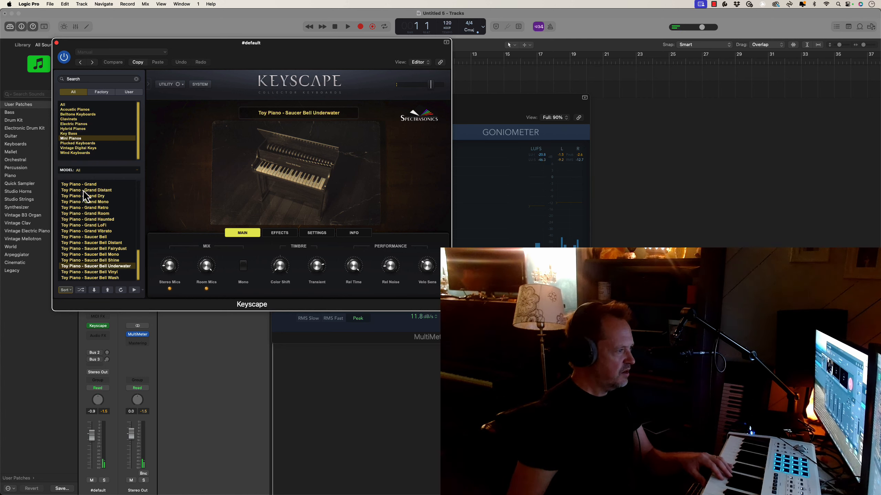
# Load the wind keyboard patch Harmochord - Dronescape Deep, reduce its Attack, and lower the track volume to -5.4 dB.
pyautogui.click(82, 155)
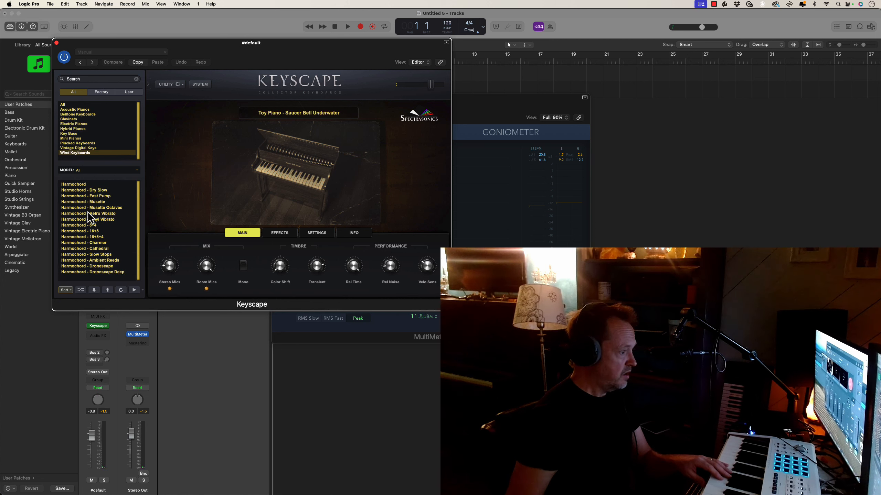
pyautogui.click(92, 273)
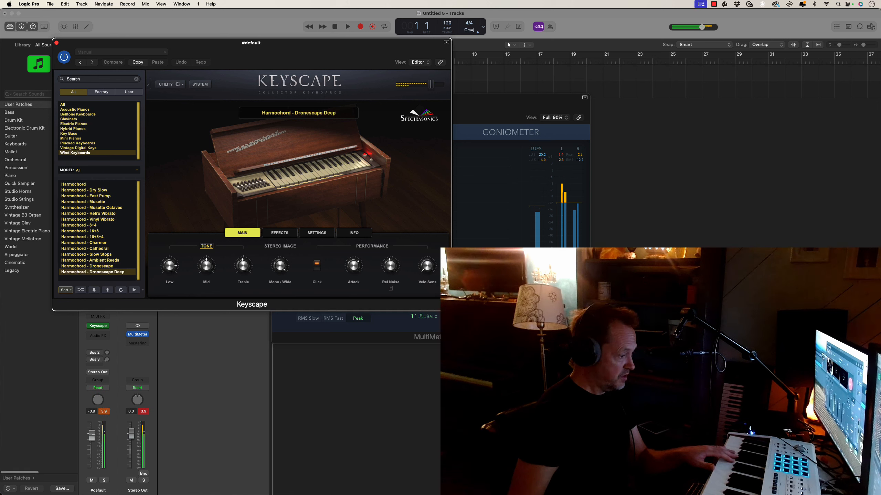
pyautogui.moveTo(91, 436); pyautogui.dragTo(93, 455)
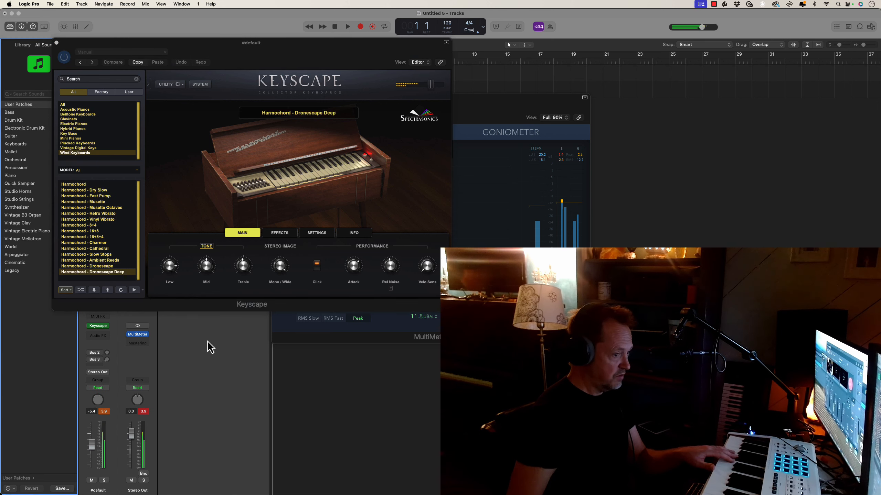
pyautogui.moveTo(357, 274); pyautogui.dragTo(354, 283)
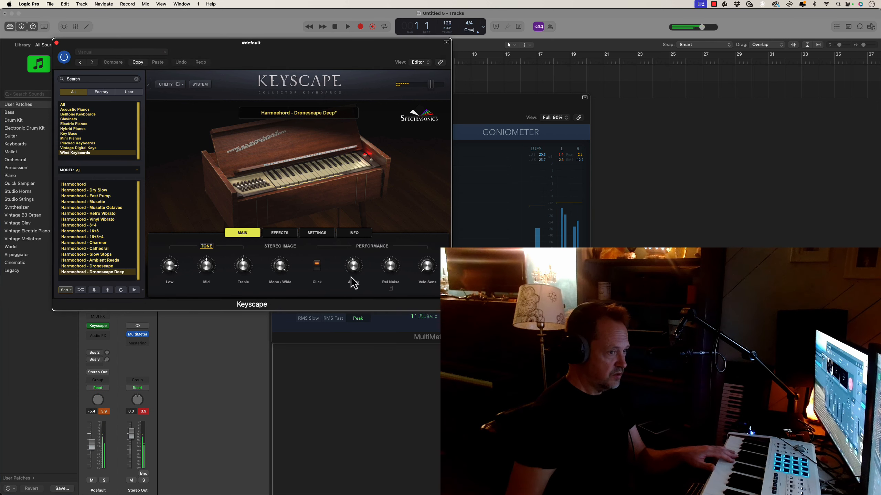
# Lower Keyscape's output level and compare the Harmochord - Dronescape patch with Harmochord - Dronescape Deep, ending on Dronescape Deep.
pyautogui.moveTo(432, 86); pyautogui.dragTo(414, 87)
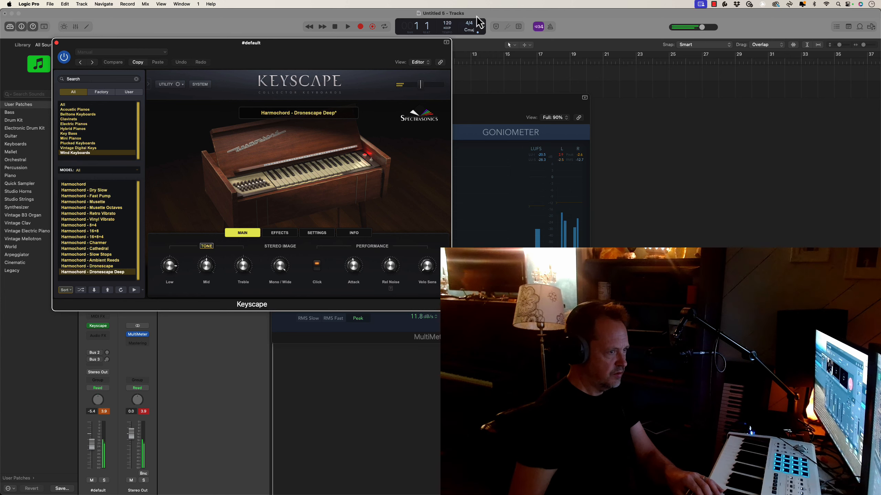
pyautogui.moveTo(370, 53); pyautogui.dragTo(722, 168)
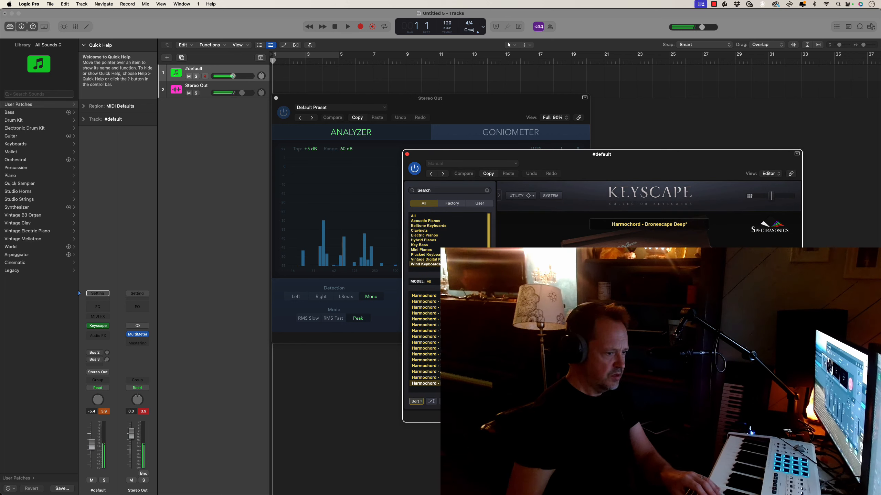
pyautogui.click(448, 378)
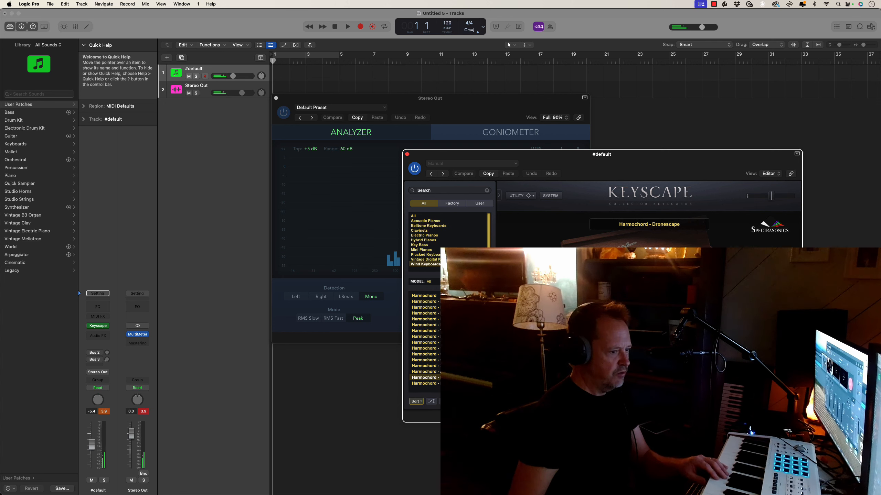
pyautogui.click(440, 384)
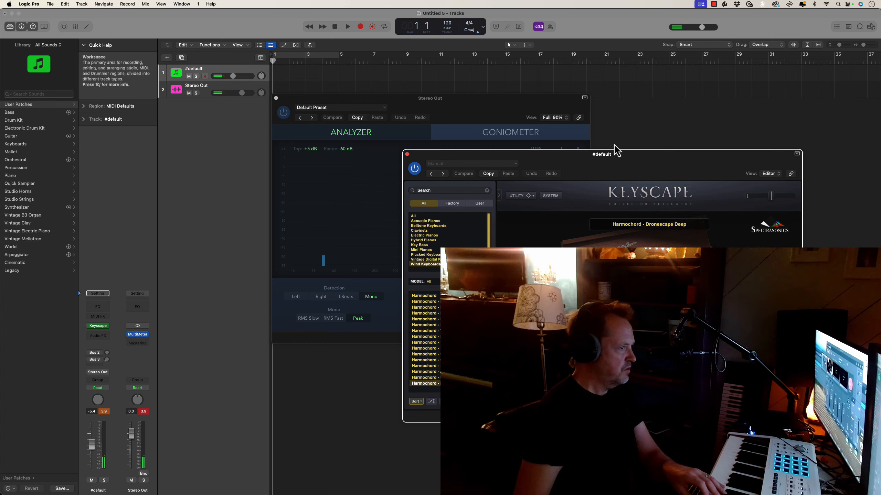
# Create a second software instrument track and load the stereo SA Recordings instrument Hainbach - Landfill Totems on it.
pyautogui.click(167, 58)
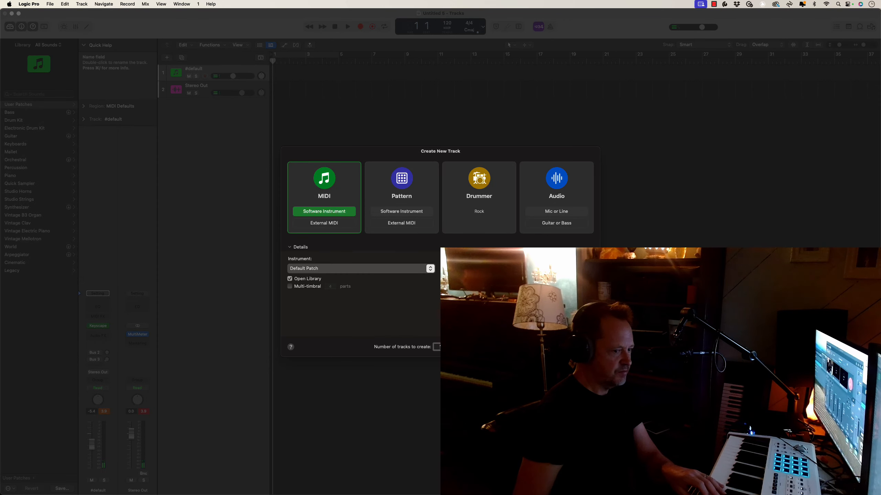
pyautogui.press('Return')
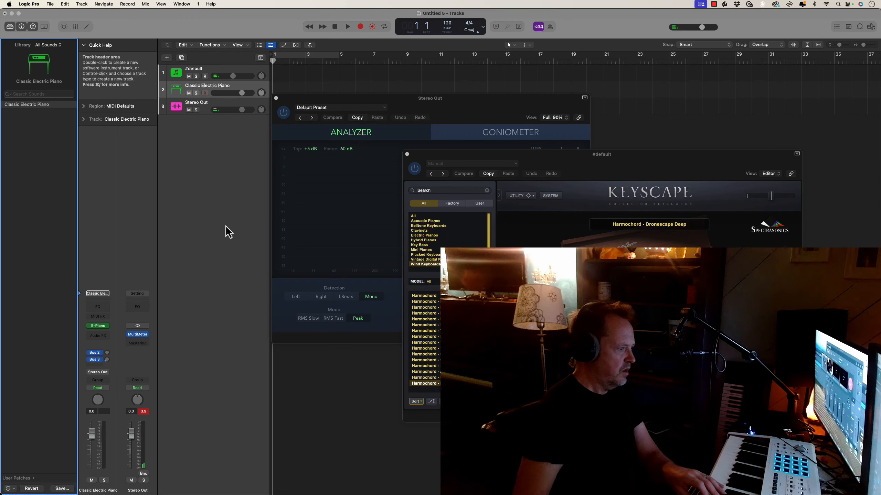
pyautogui.click(106, 326)
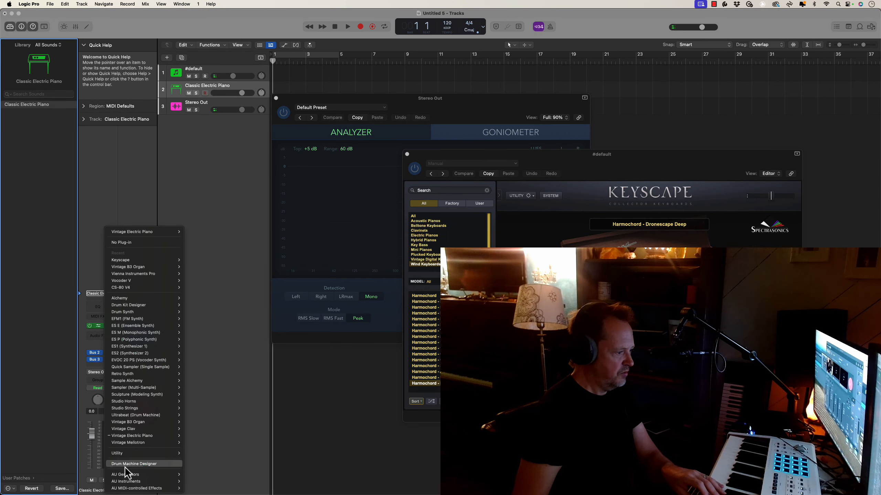
pyautogui.moveTo(129, 483)
pyautogui.moveTo(208, 454)
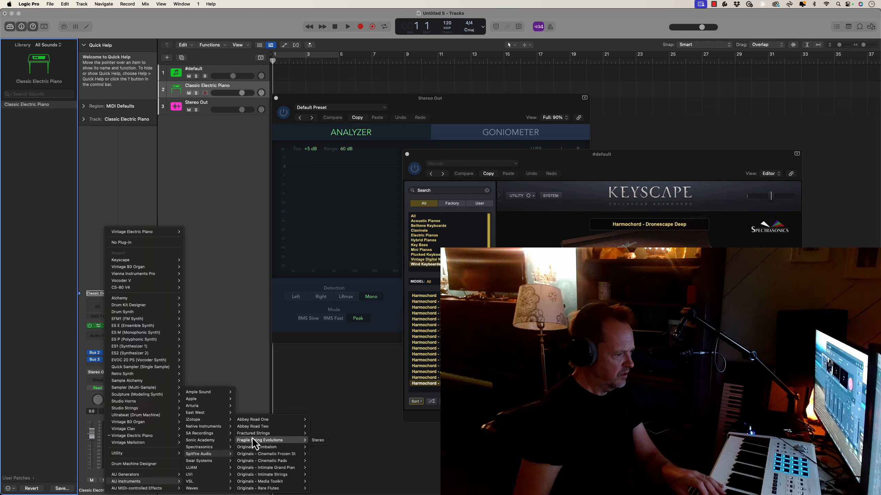
pyautogui.moveTo(208, 434)
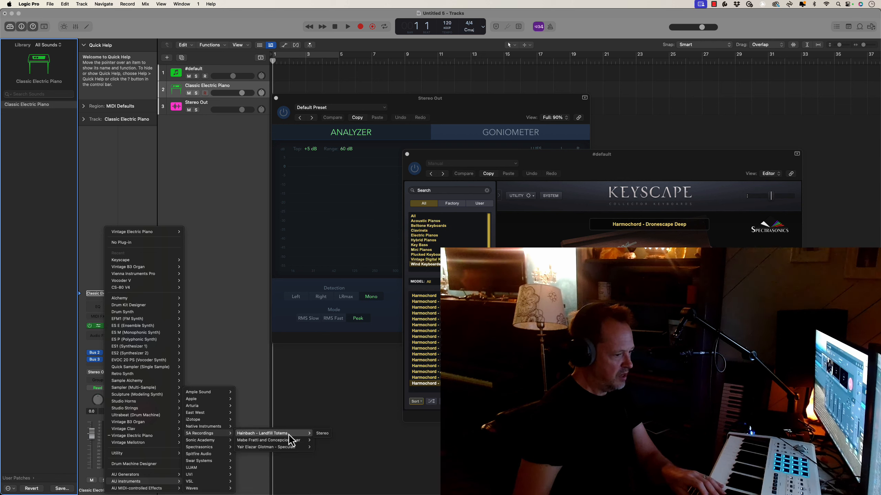
pyautogui.click(323, 434)
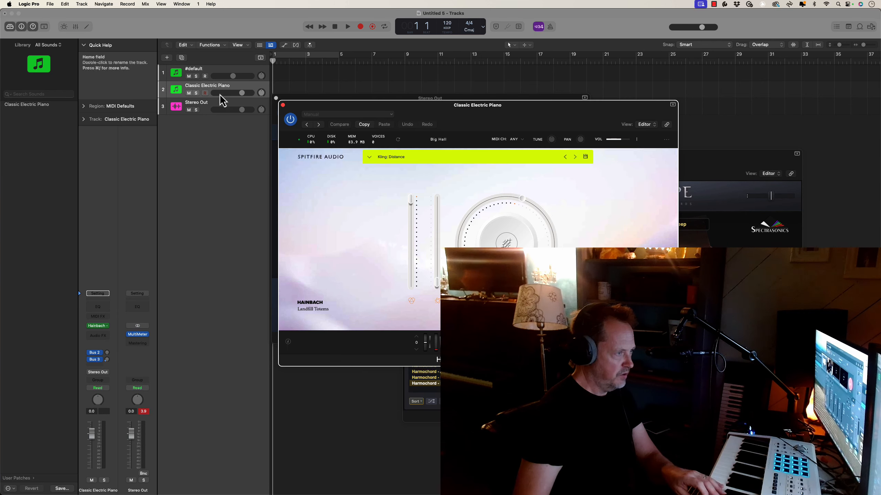
# Record-enable both instrument tracks so they play together, and raise the Dynamics slider in Landfill Totems to about two thirds.
pyautogui.click(206, 93)
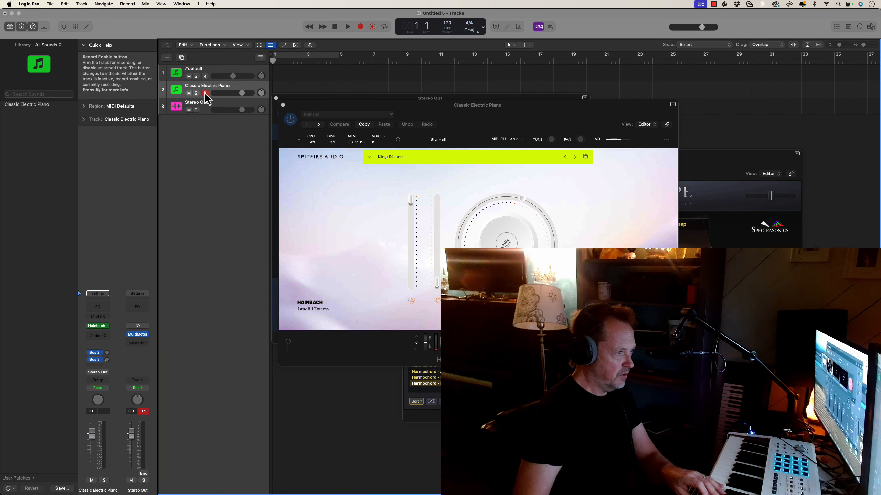
pyautogui.click(206, 77)
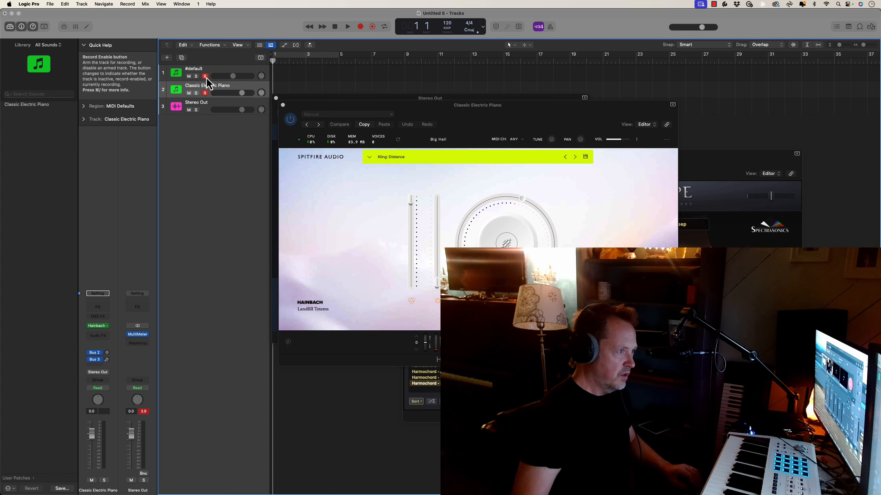
pyautogui.click(206, 77)
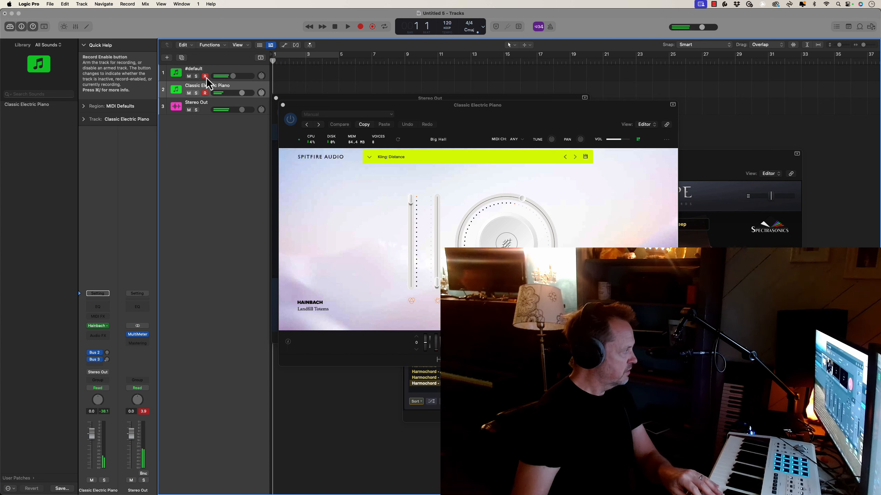
pyautogui.click(205, 76)
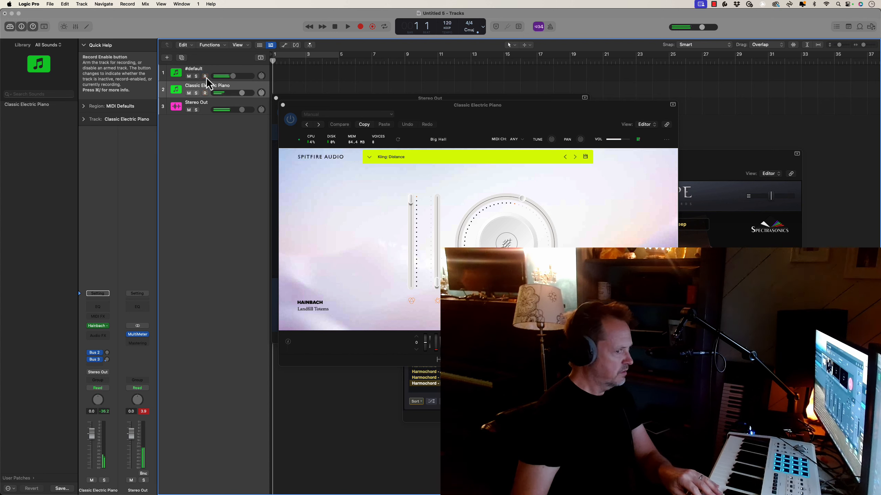
pyautogui.click(437, 288)
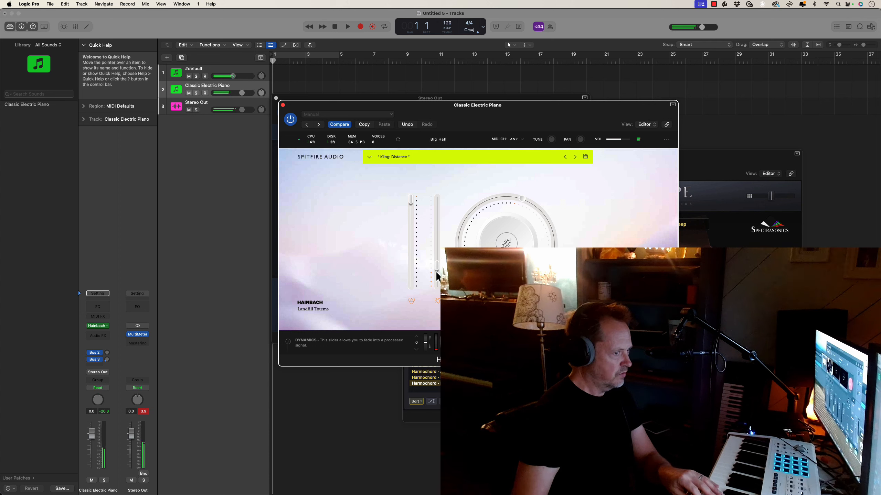
pyautogui.moveTo(438, 241); pyautogui.dragTo(439, 238)
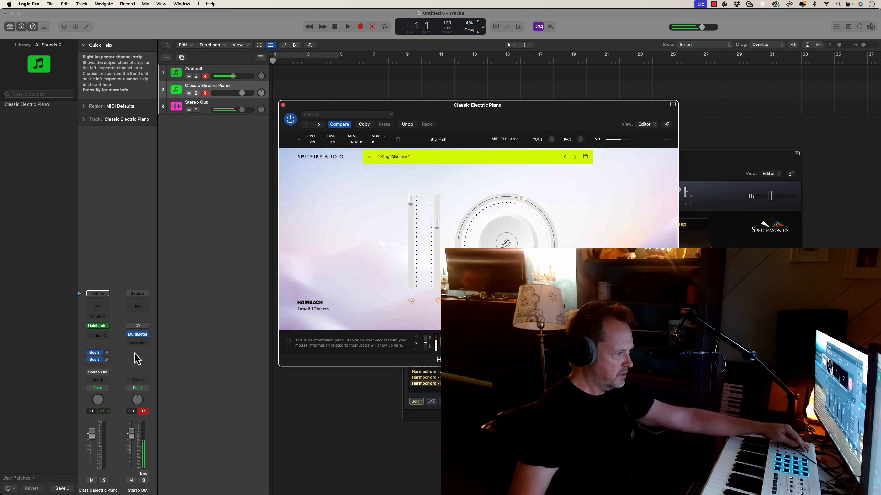
# Show the Stereo Out MultiMeter and lower the #default track's volume to about -10.6 dB.
pyautogui.click(137, 335)
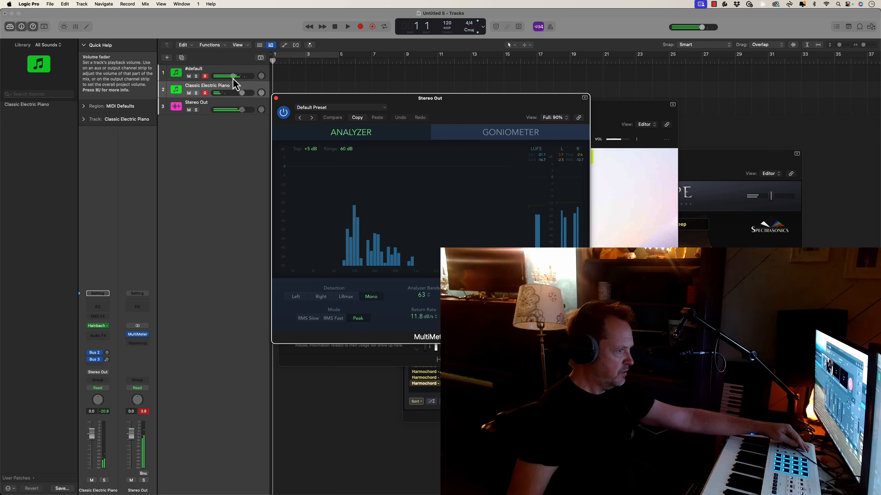
pyautogui.click(226, 85)
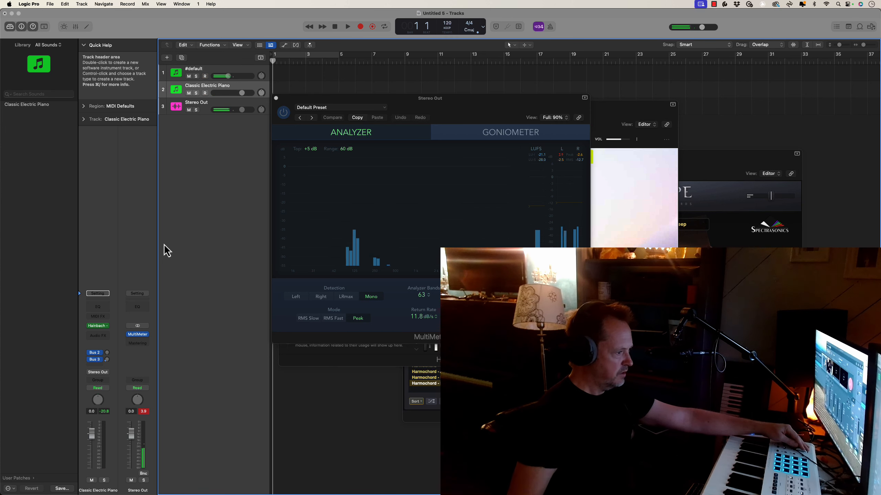
# Insert a stereo Linear Phase EQ on the #default track and enable its low cut at about 67 Hz.
pyautogui.click(216, 70)
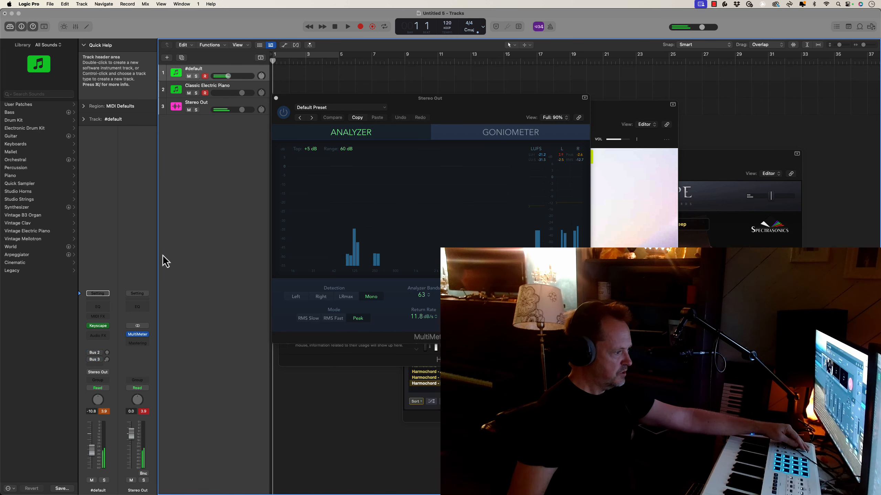
pyautogui.click(103, 335)
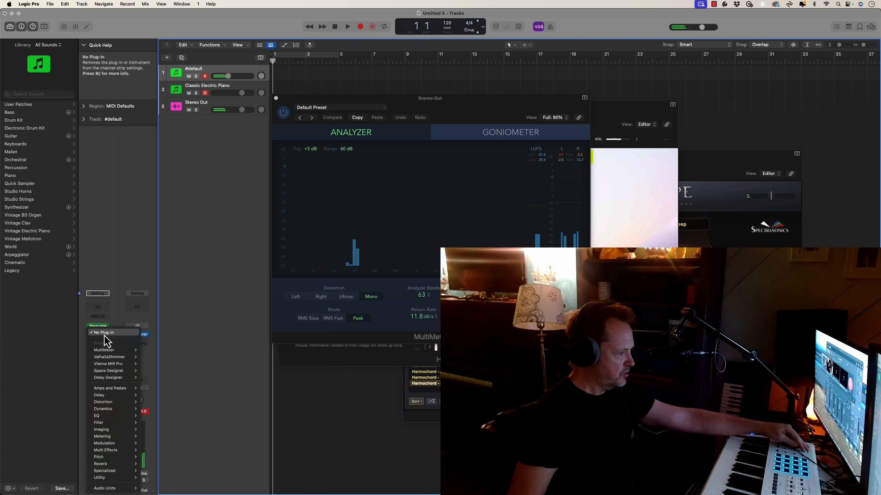
pyautogui.moveTo(112, 421)
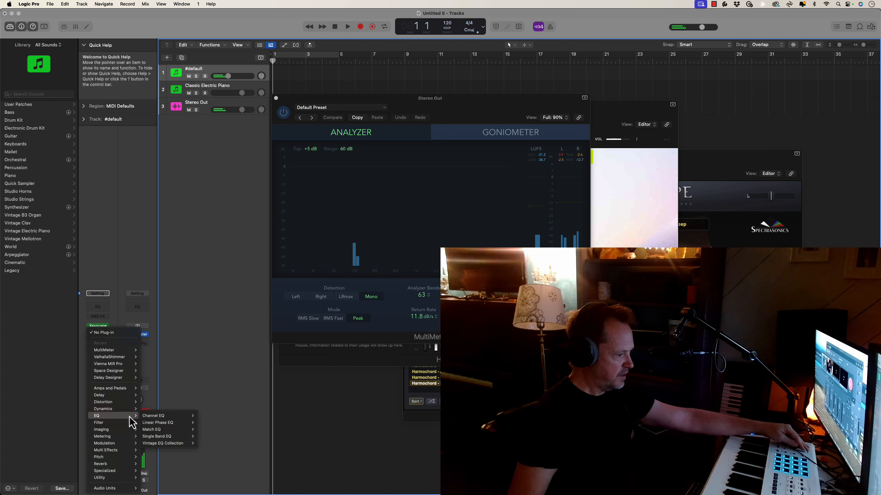
pyautogui.moveTo(166, 430)
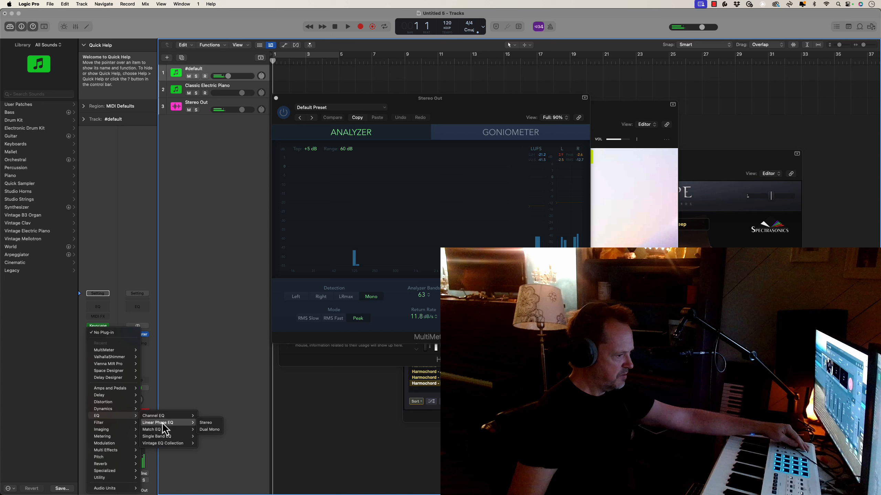
pyautogui.click(206, 423)
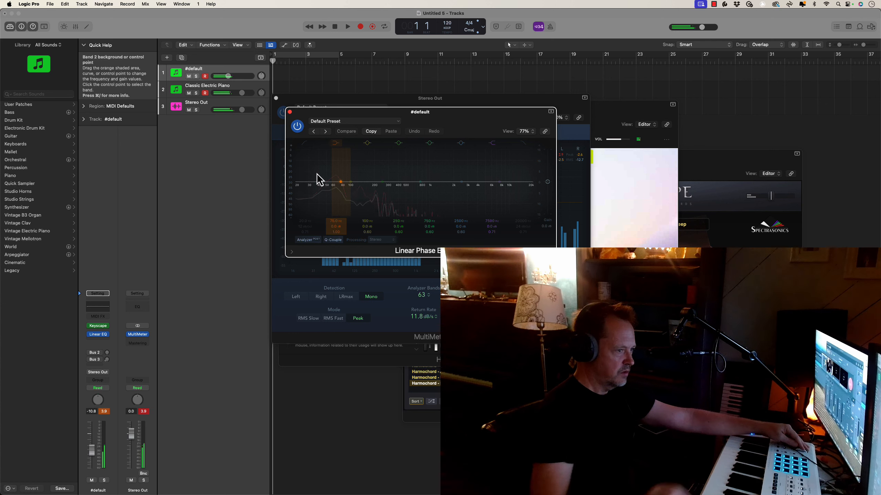
pyautogui.click(307, 146)
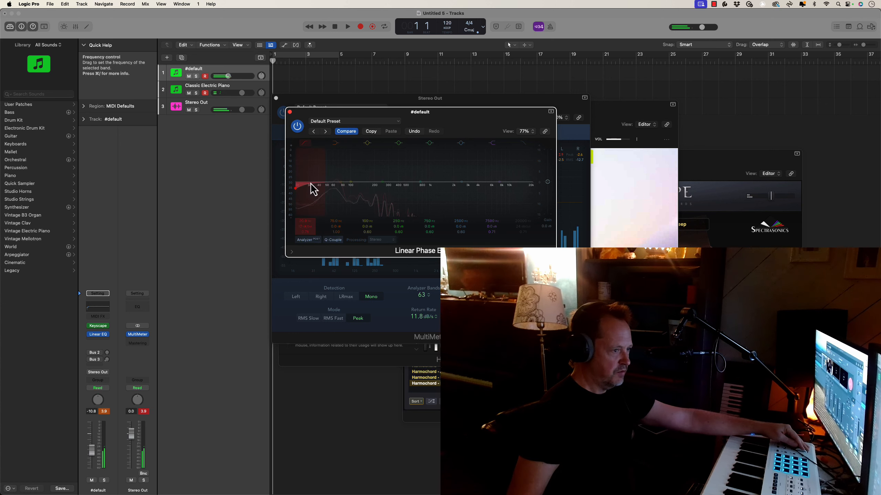
pyautogui.moveTo(311, 187); pyautogui.dragTo(350, 190)
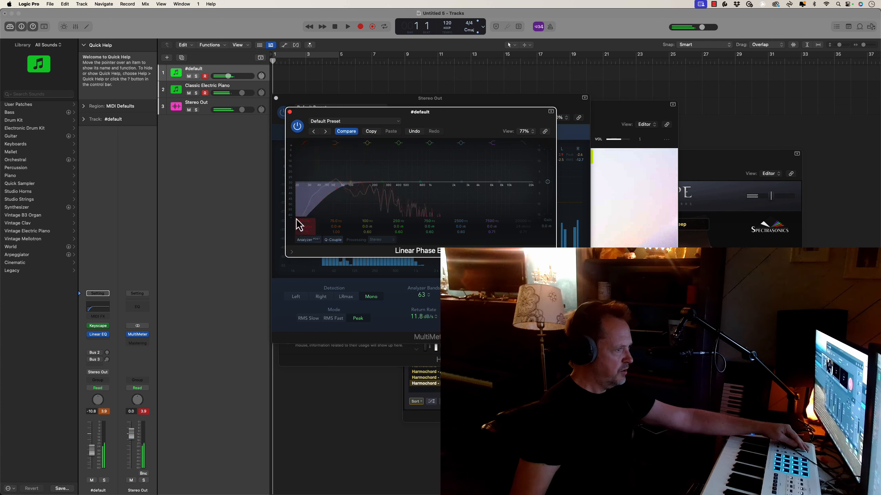
# Insert a stereo ValhallaShimmer reverb on the Landfill Totems track and lower that track's volume to about -1.5 dB.
pyautogui.click(236, 87)
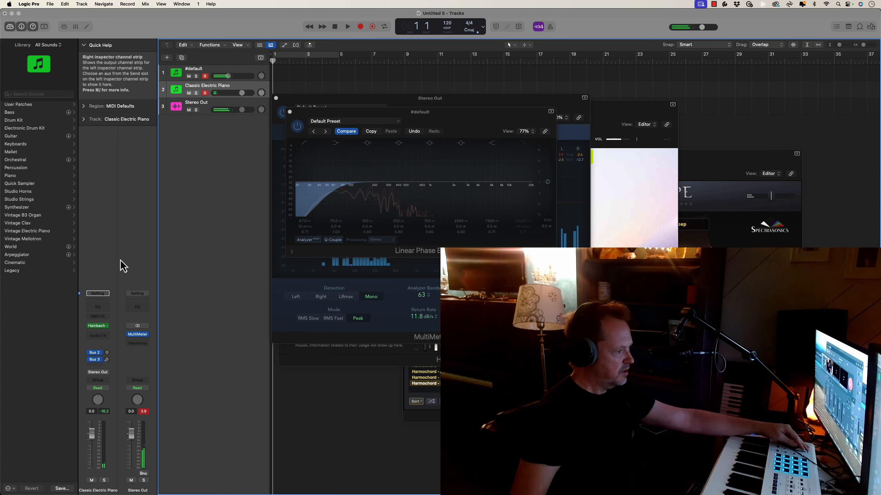
pyautogui.click(107, 335)
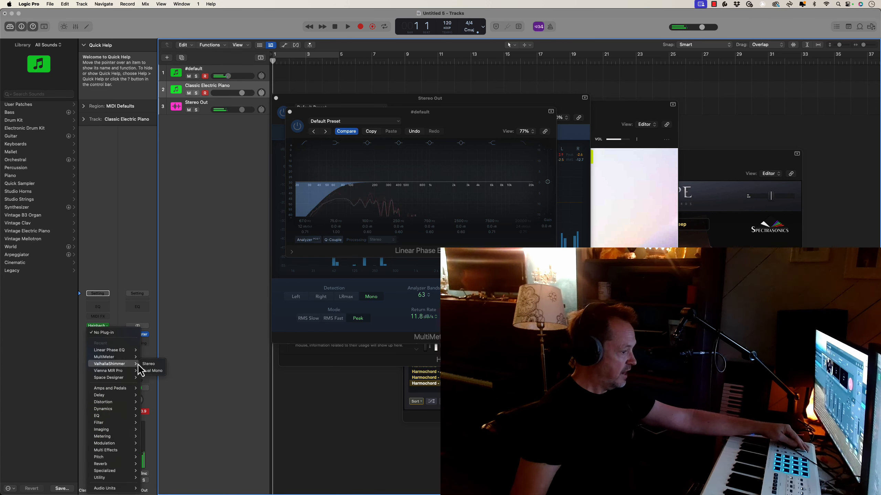
pyautogui.click(149, 364)
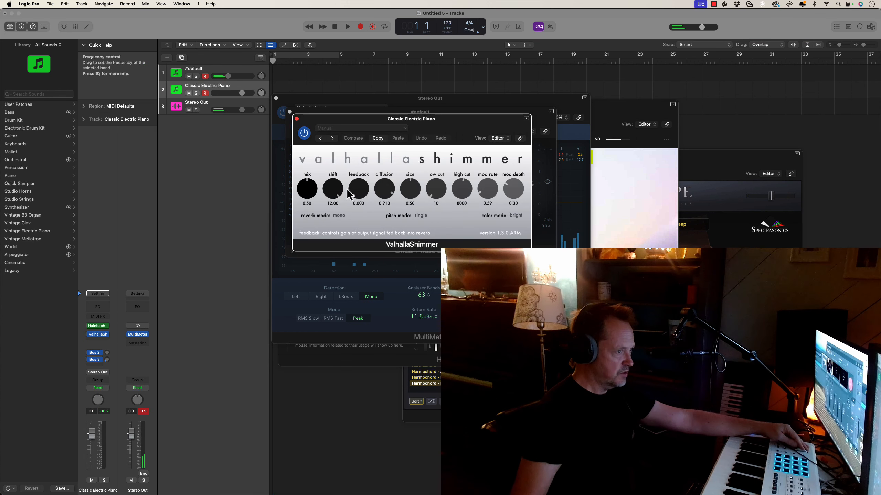
pyautogui.moveTo(243, 93); pyautogui.dragTo(238, 94)
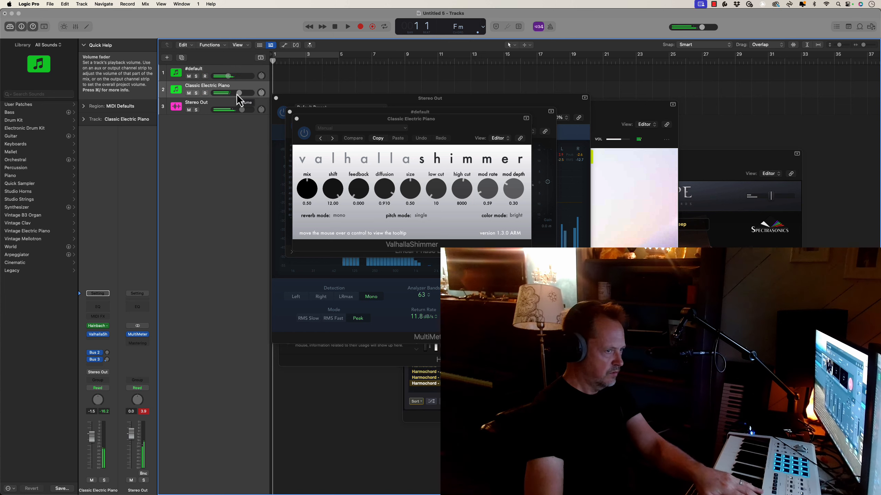
# Try the Custom control bar display, and set the display mode to Time.
pyautogui.click(483, 28)
pyautogui.click(500, 77)
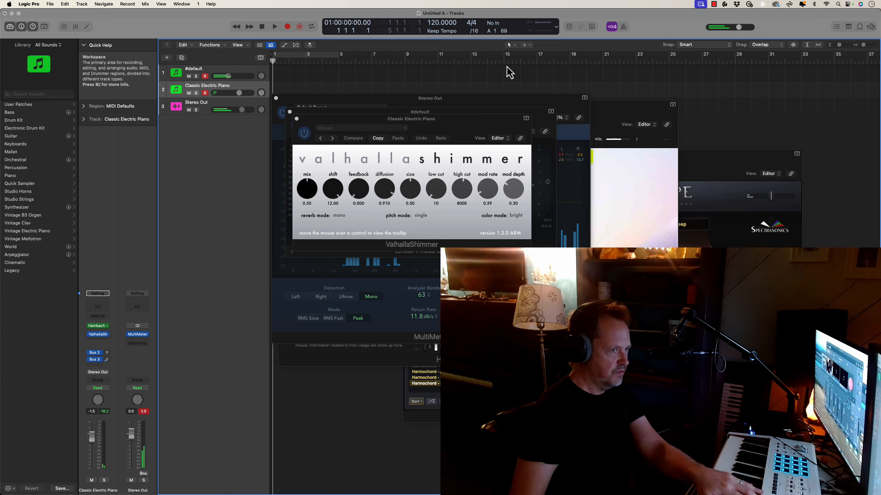
pyautogui.click(560, 32)
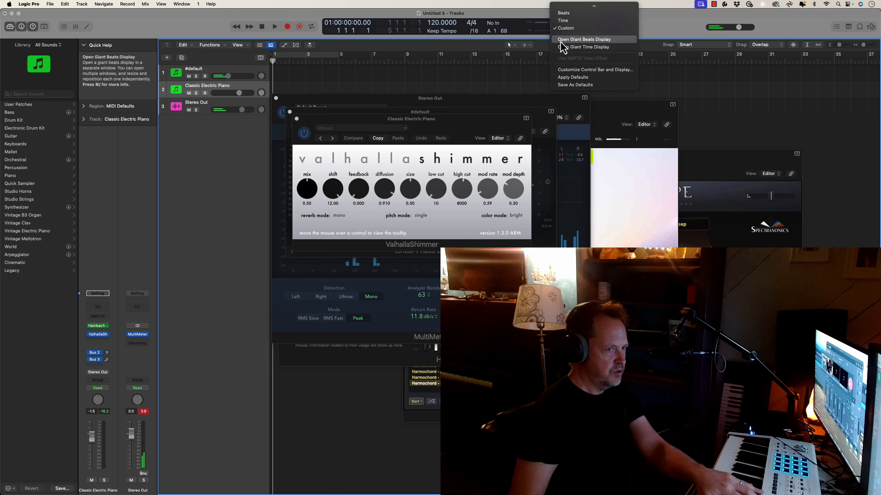
pyautogui.click(563, 20)
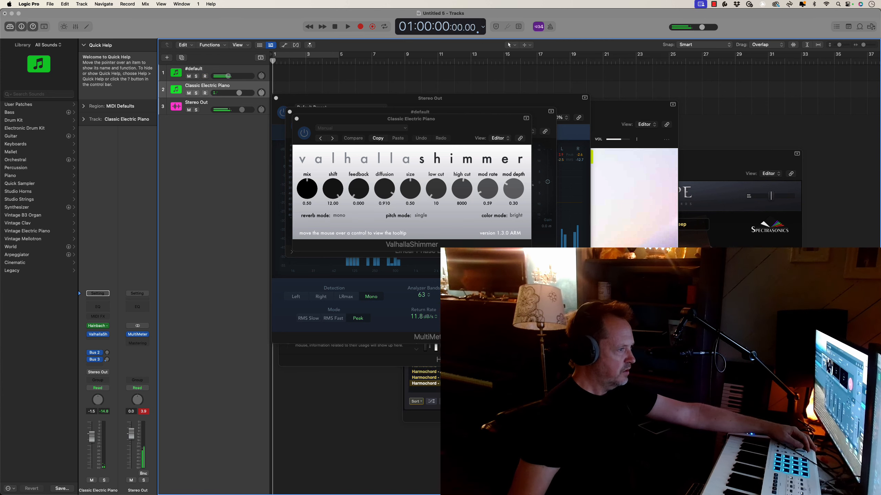
# Create a third software instrument track and load Spitfire Audio's Originals - Cimbalom on it in stereo.
pyautogui.click(167, 58)
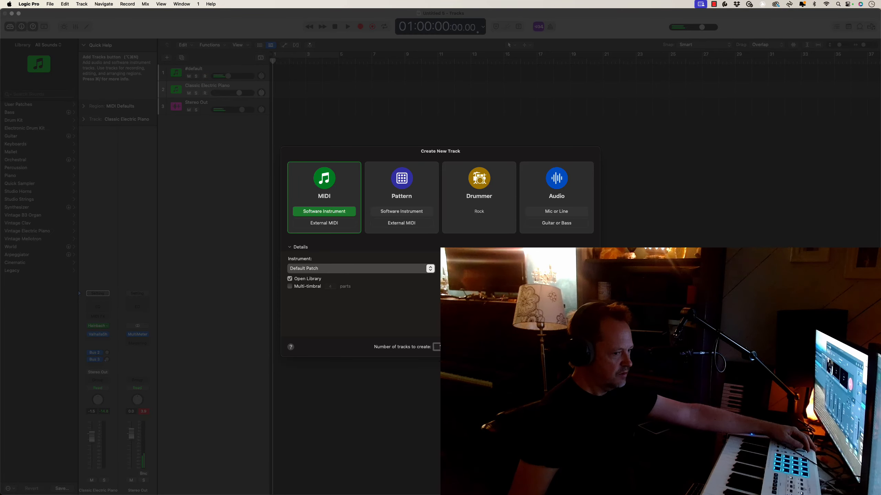
pyautogui.press('Return')
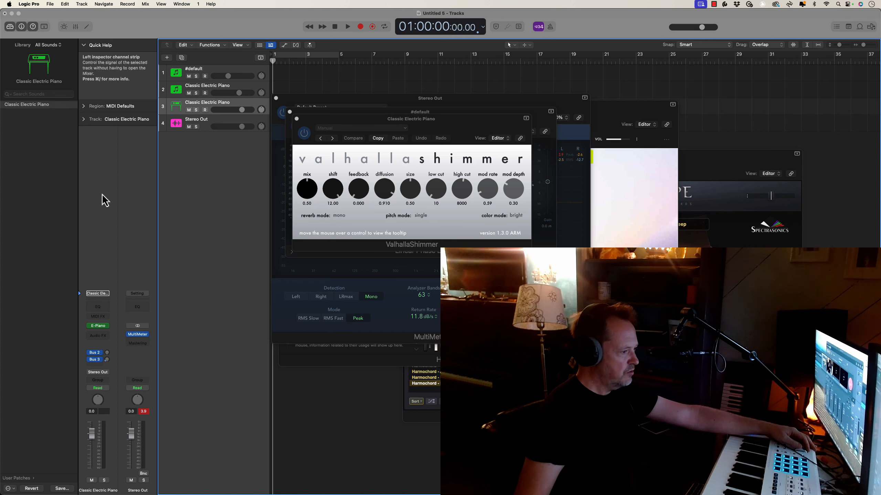
pyautogui.click(103, 327)
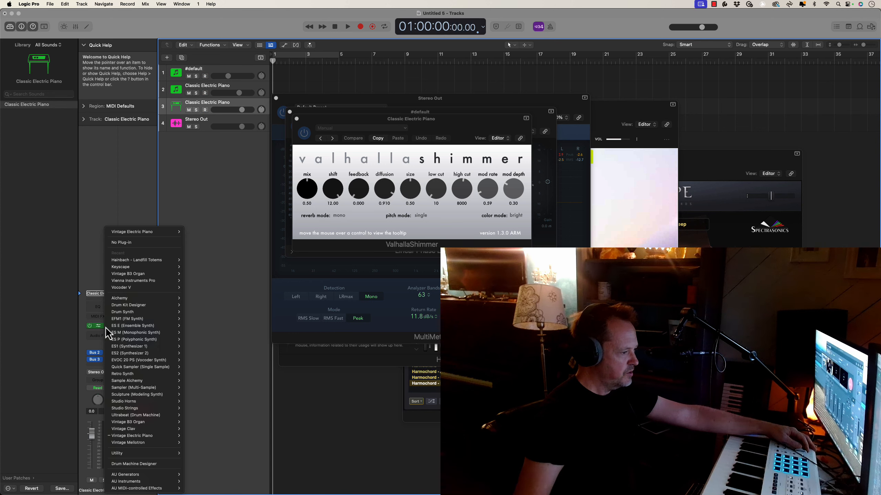
pyautogui.moveTo(175, 482)
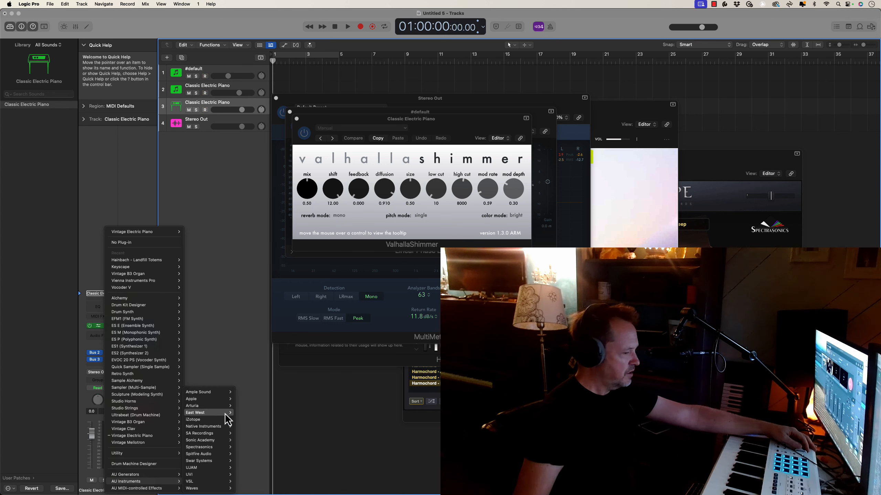
pyautogui.moveTo(223, 460)
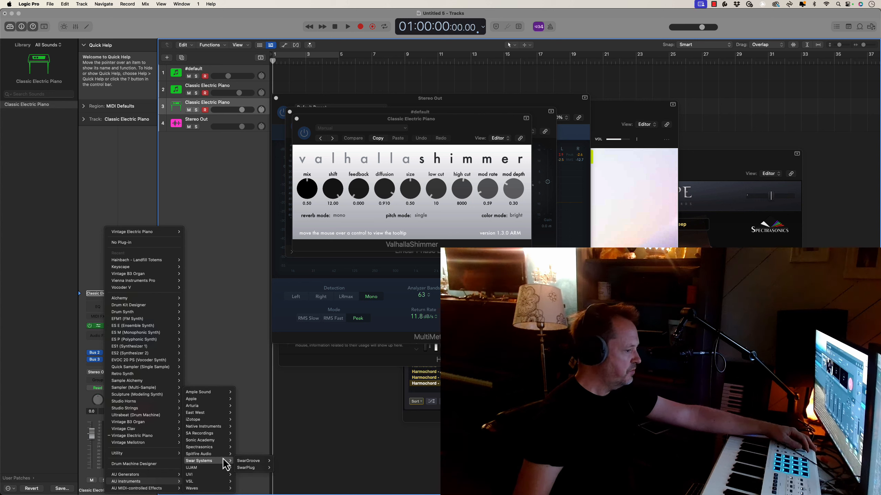
pyautogui.moveTo(273, 476)
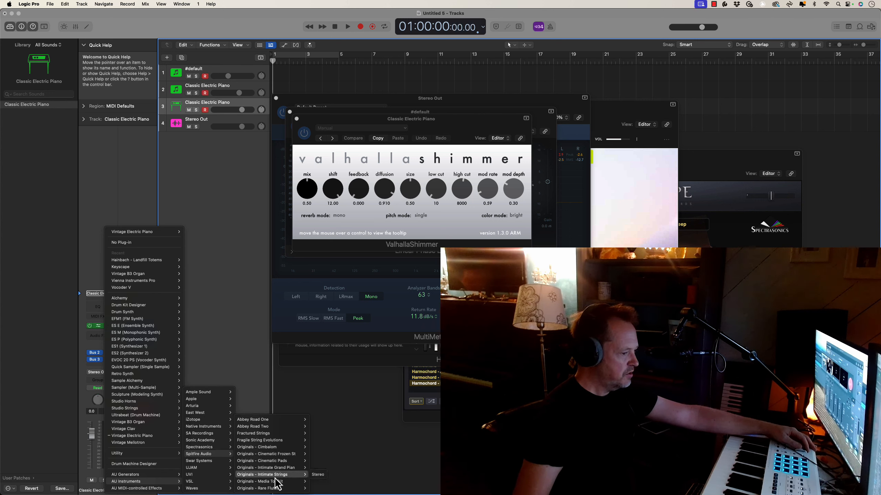
pyautogui.moveTo(274, 449)
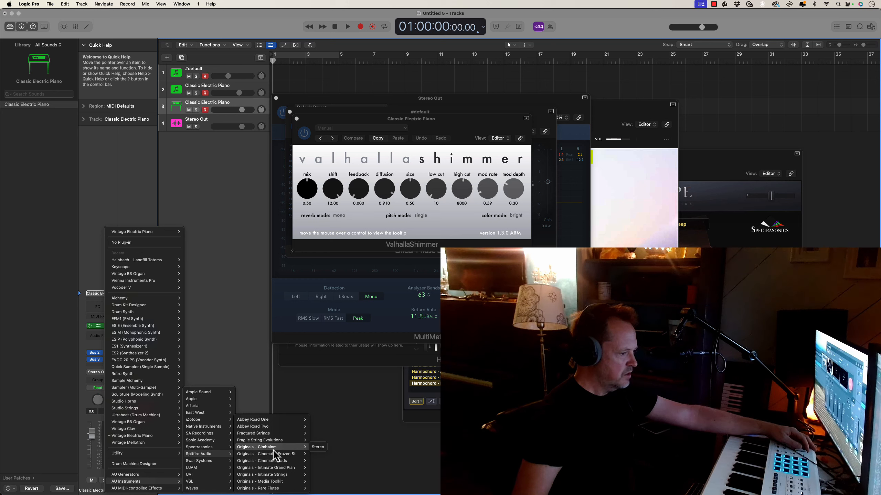
pyautogui.click(316, 449)
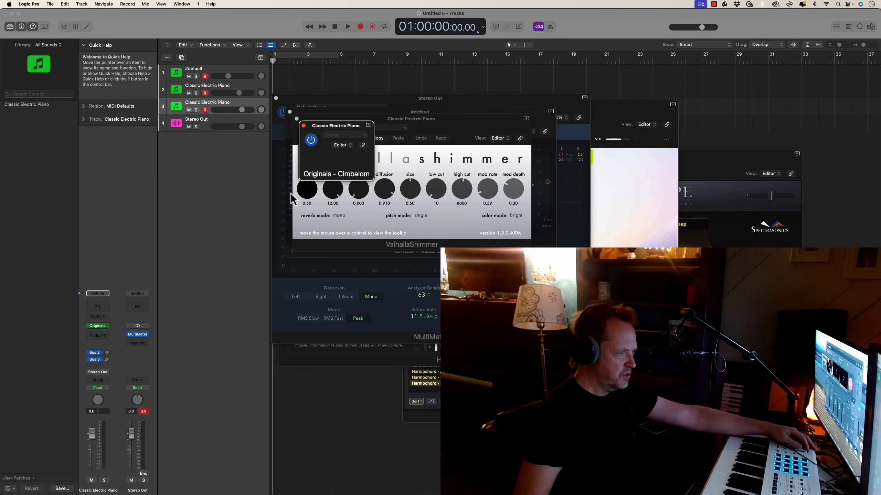
# Record-enable the #default and Landfill Totems tracks together and record a performance of about 54 seconds on both from the start.
pyautogui.click(212, 73)
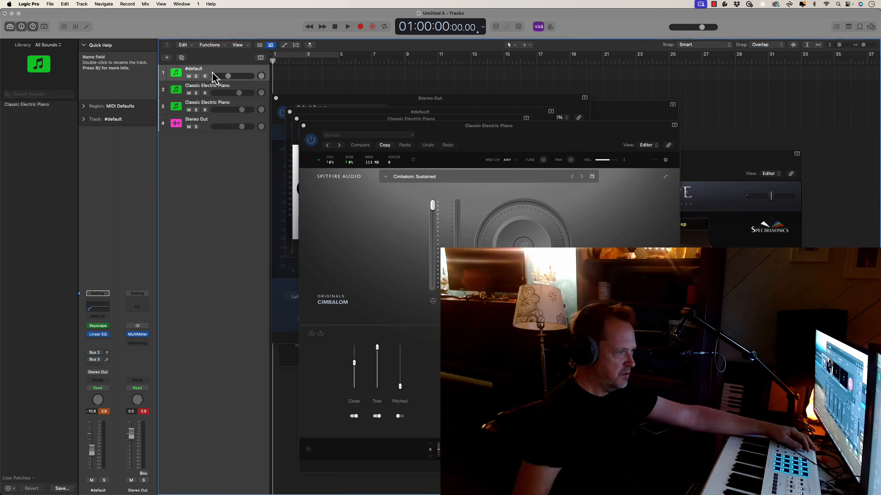
pyautogui.click(212, 87)
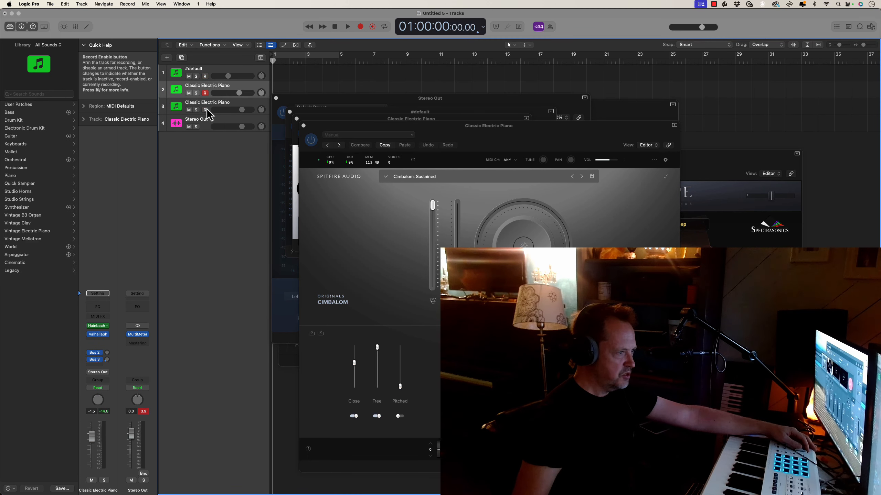
pyautogui.click(206, 76)
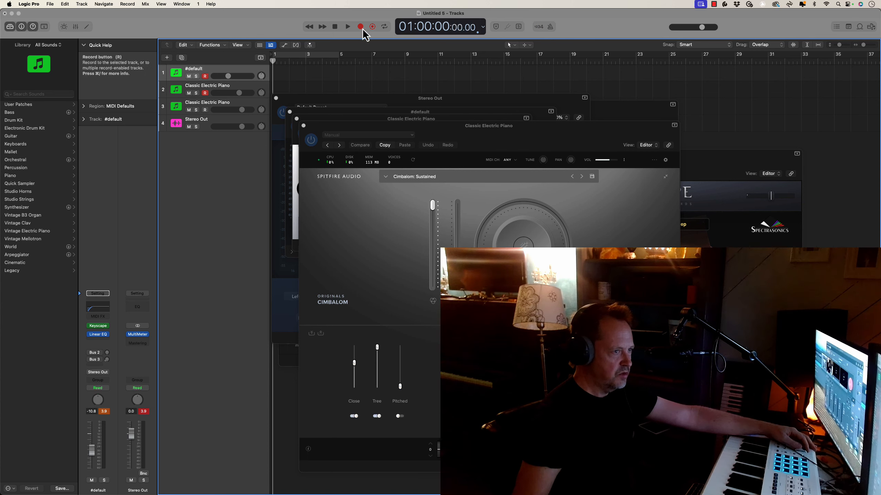
pyautogui.click(361, 27)
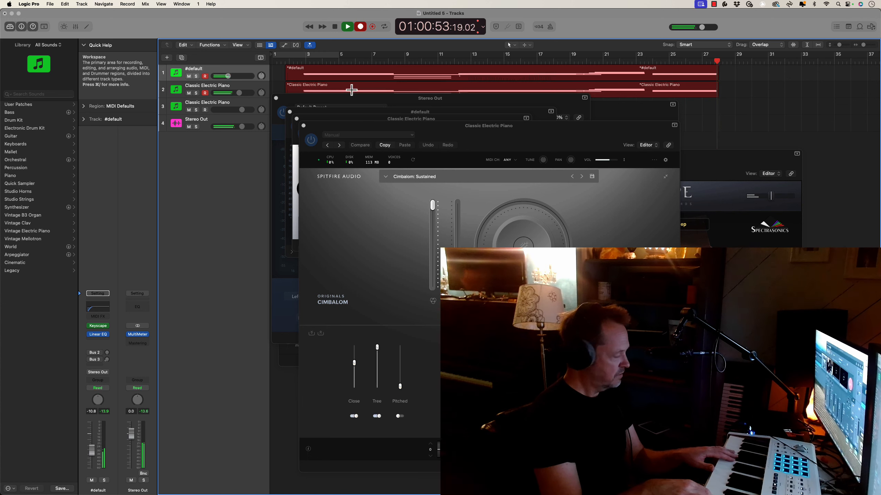
pyautogui.press('space')
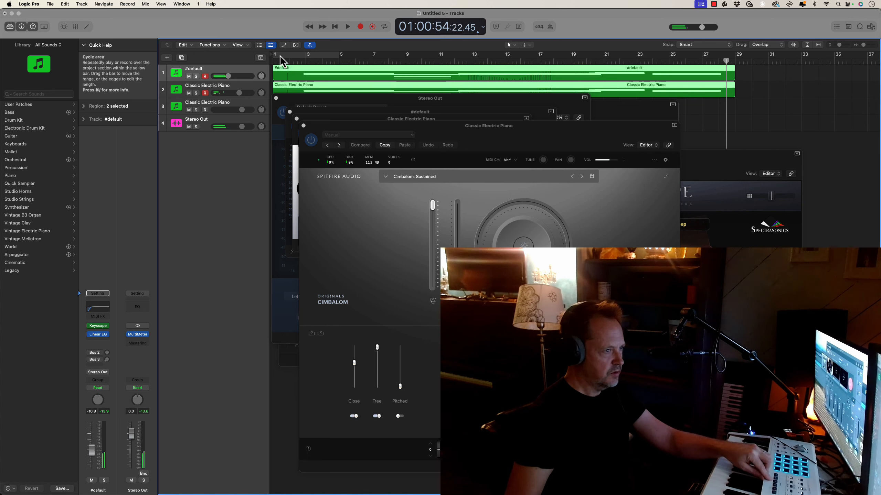
# Set a cycle range over the two recorded regions, then select the Cimbalom track and adjust the instrument's two main vertical sliders.
pyautogui.moveTo(280, 56); pyautogui.dragTo(731, 91)
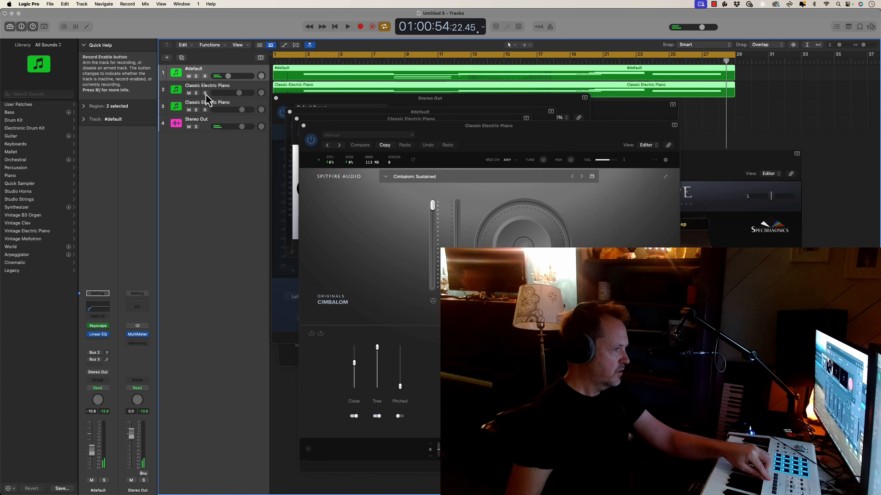
pyautogui.click(217, 106)
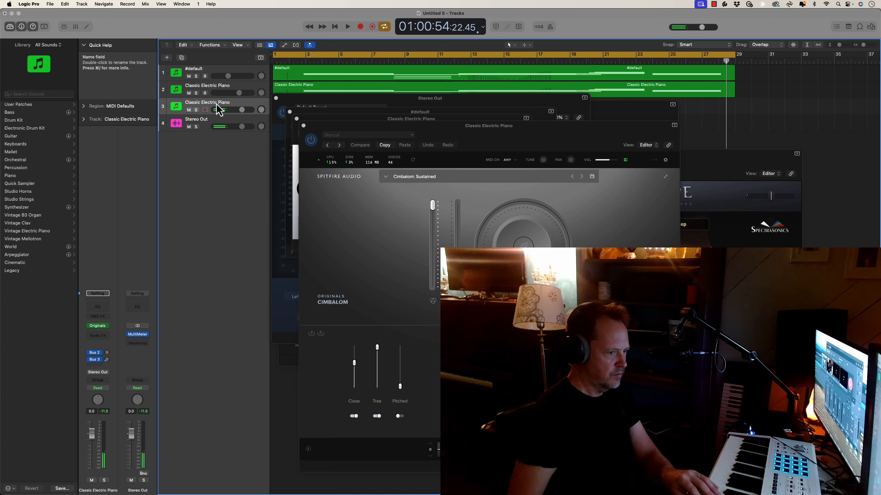
pyautogui.moveTo(460, 280); pyautogui.dragTo(434, 238)
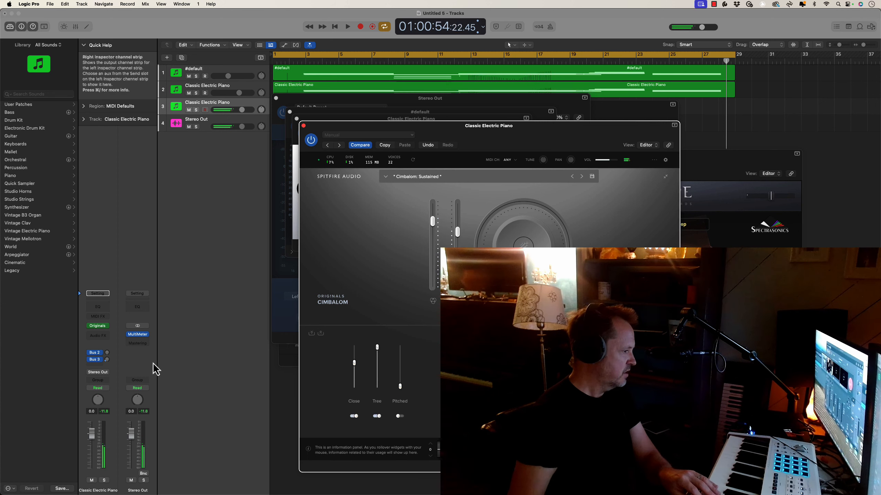
# Bypass the Cimbalom track's Bus 2 and Bus 3 sends and insert a ValhallaShimmer reverb on the track.
pyautogui.click(93, 361)
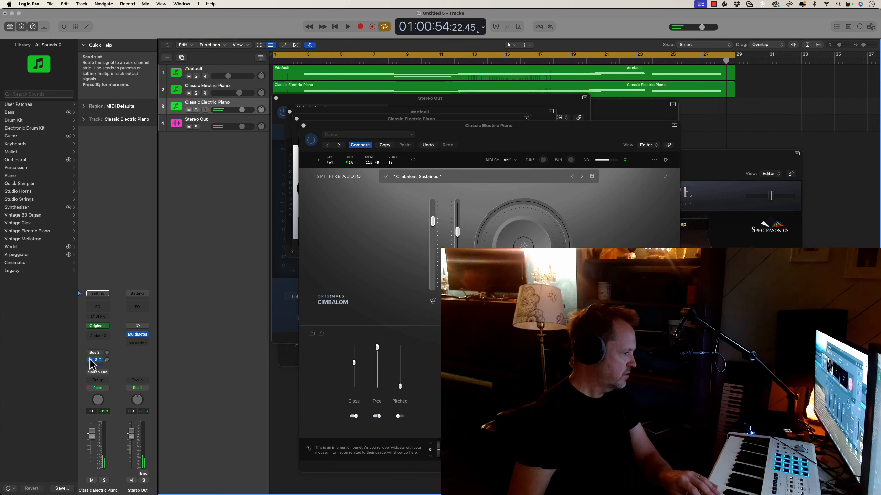
pyautogui.click(109, 343)
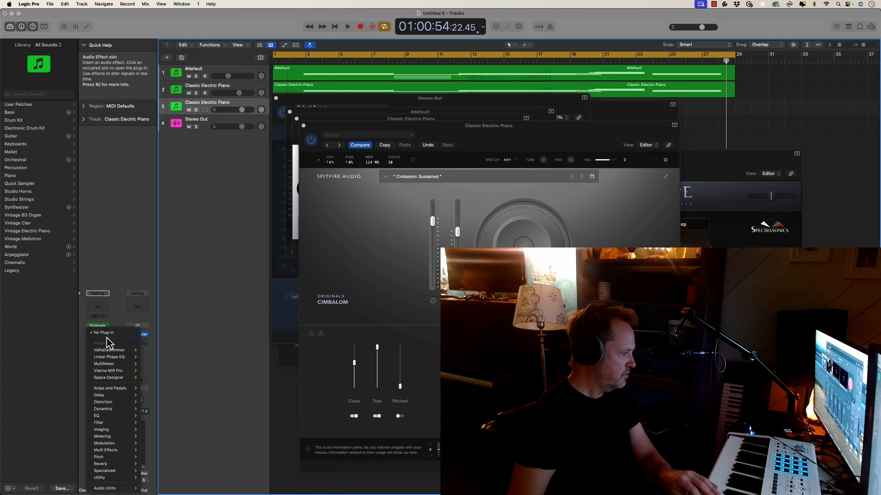
pyautogui.click(113, 357)
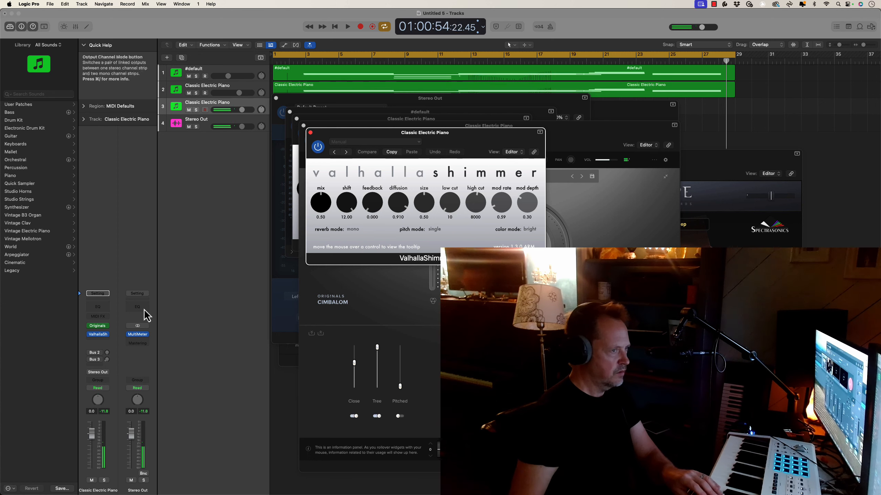
# Lower the Landfill Totems track's volume slightly and bring the Stereo Out MultiMeter to the front.
pyautogui.moveTo(238, 93)
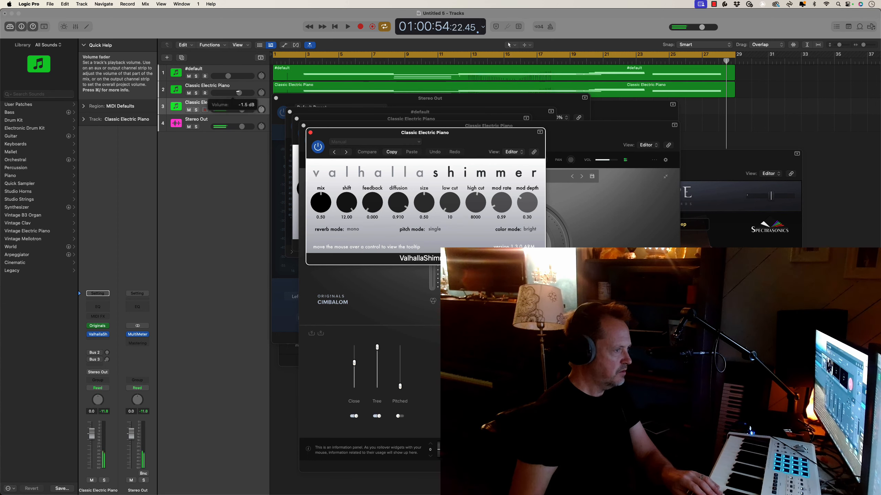
pyautogui.moveTo(227, 93); pyautogui.dragTo(226, 94)
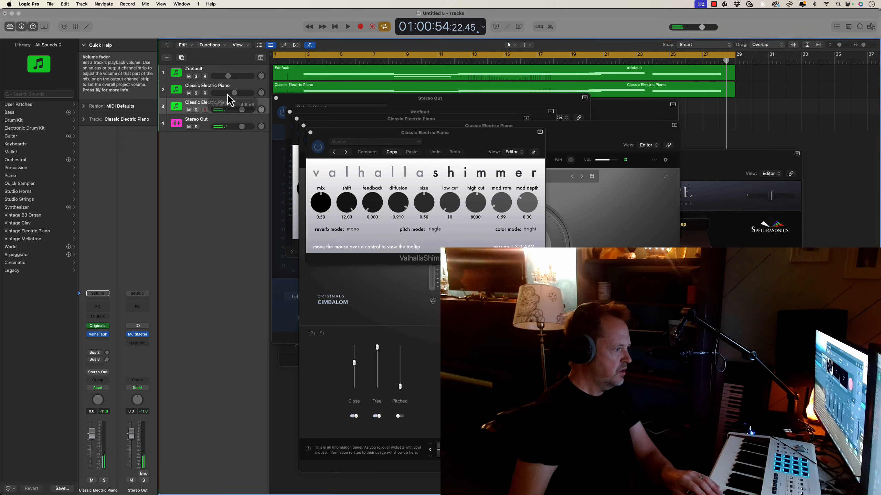
pyautogui.click(141, 341)
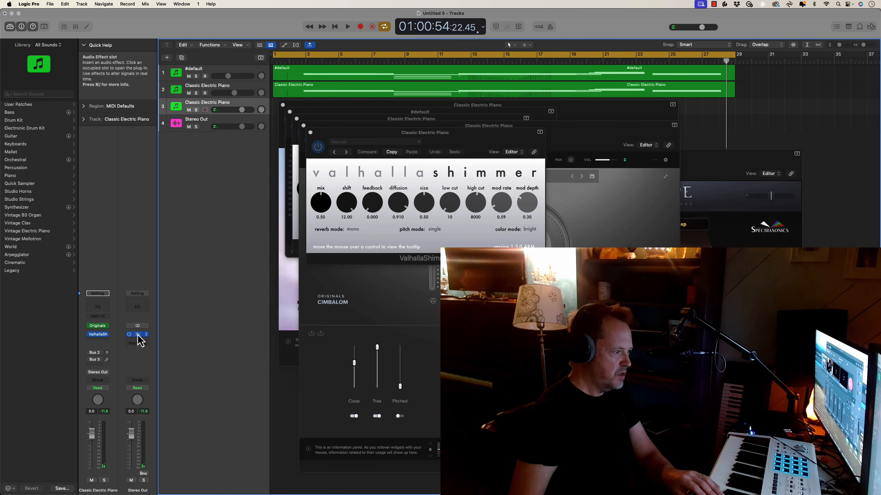
pyautogui.click(138, 335)
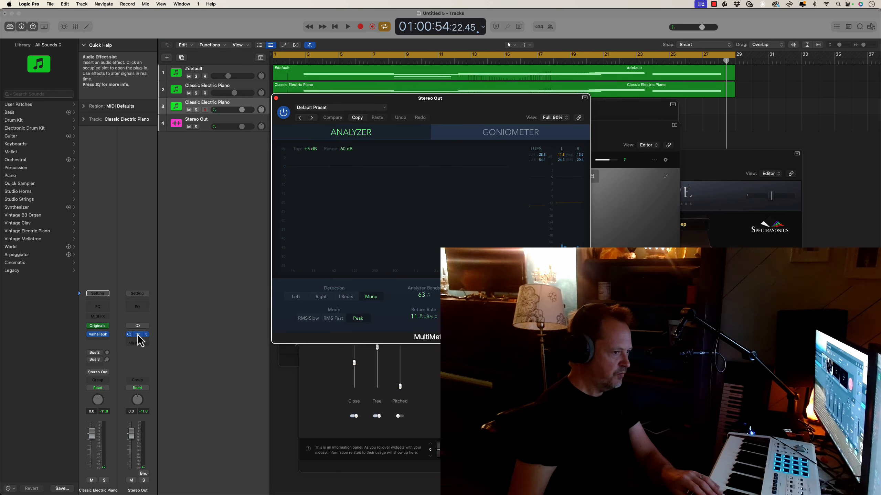
# Return to the start of the project and record a Cimbalom performance of about 54 seconds over the existing regions.
pyautogui.click(333, 27)
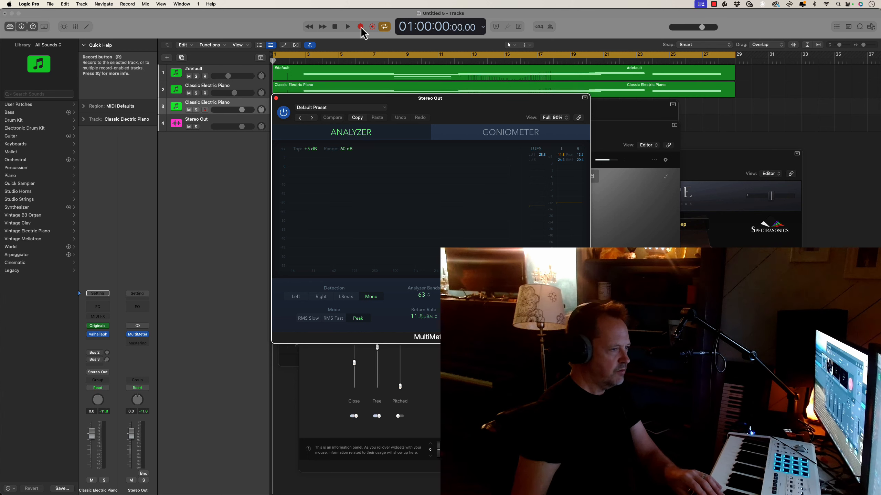
pyautogui.click(361, 27)
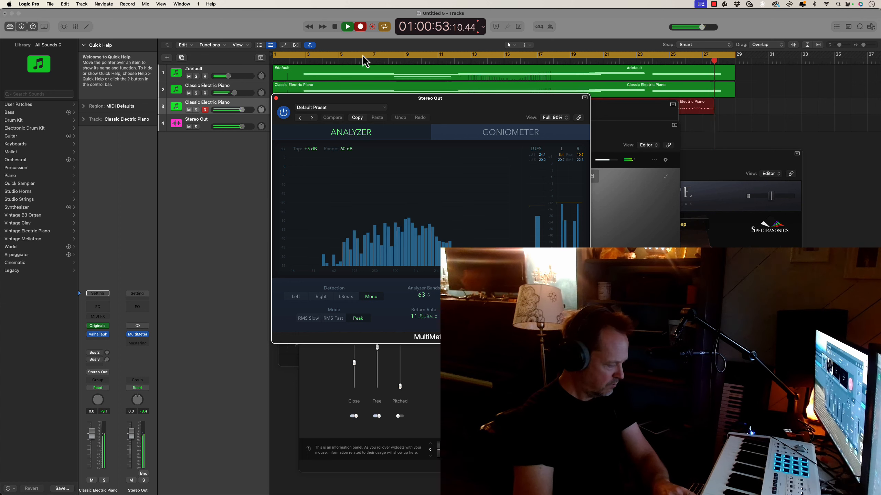
pyautogui.press('space')
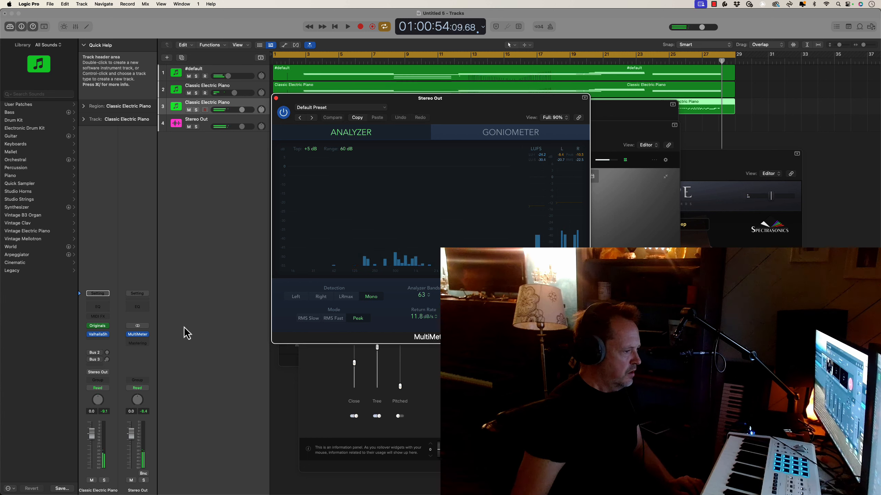
# Insert the Waves AR TG Mastering Live (s) plug-in after the MultiMeter on the Stereo Out channel.
pyautogui.click(138, 342)
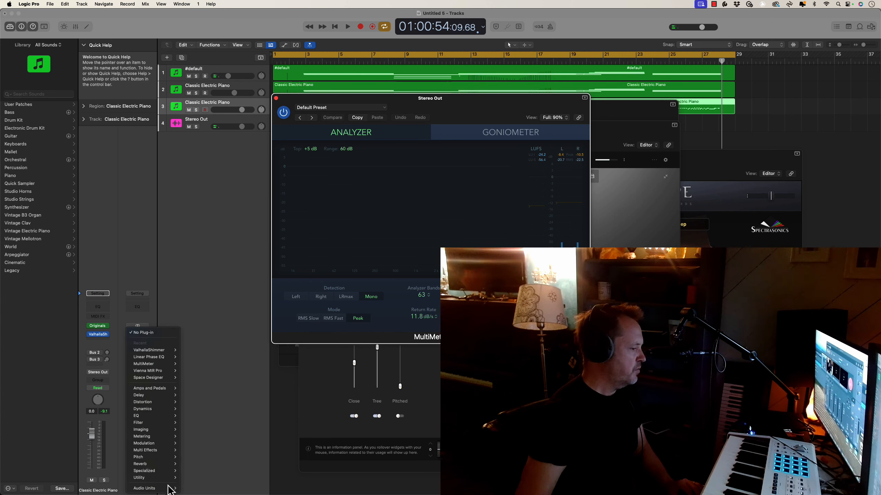
pyautogui.moveTo(169, 490)
pyautogui.moveTo(208, 482)
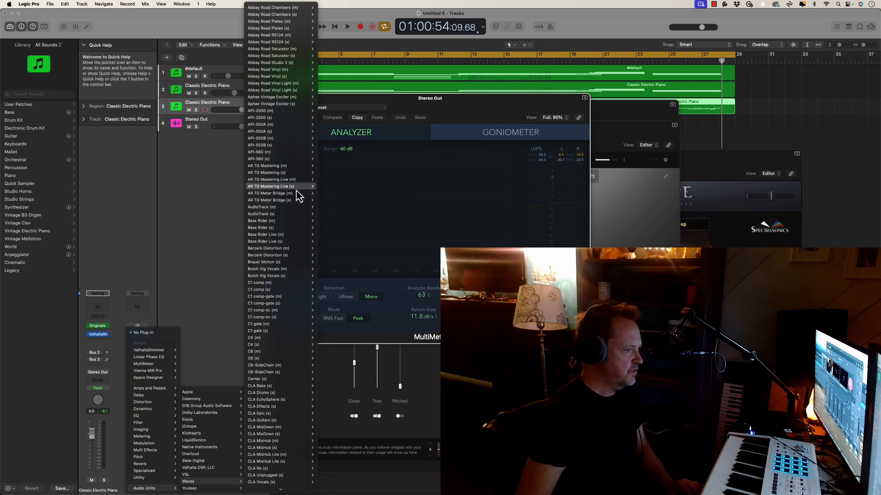
pyautogui.click(324, 188)
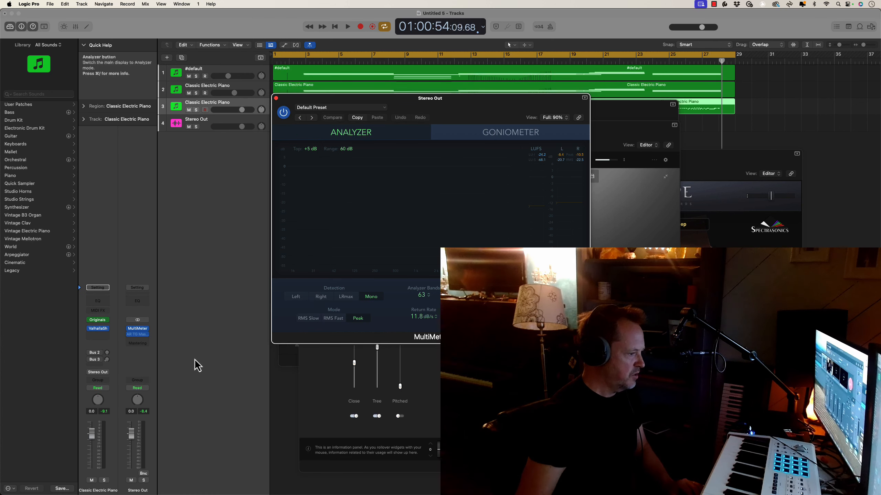
# Add a second MultiMeter after the mastering plug-in on Stereo Out and place the two meter windows on either side of it.
pyautogui.click(144, 341)
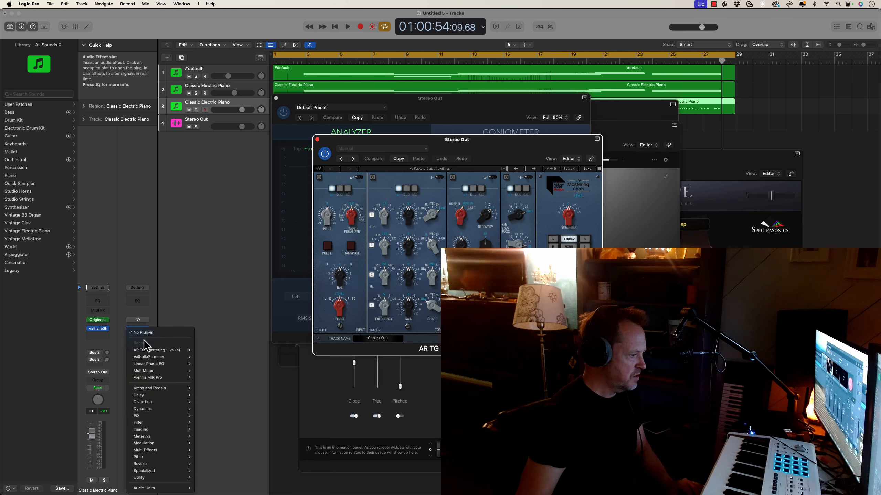
pyautogui.moveTo(152, 371)
pyautogui.click(202, 372)
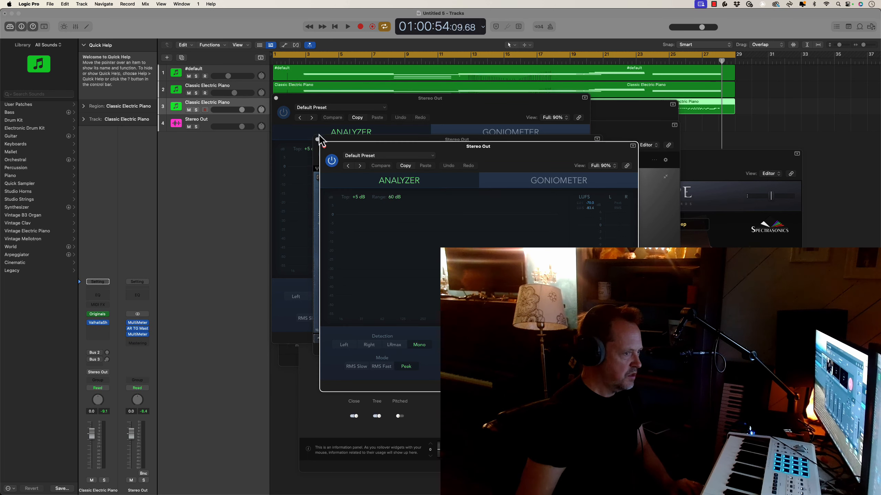
pyautogui.moveTo(353, 158); pyautogui.dragTo(457, 120)
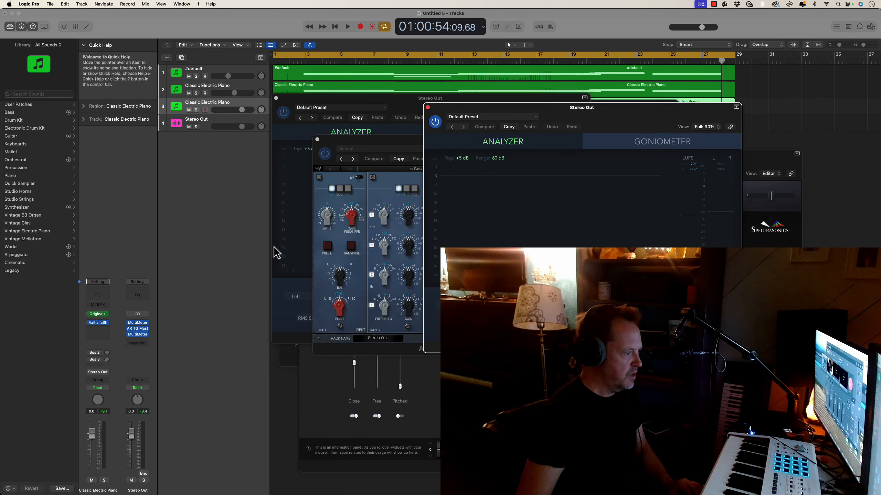
pyautogui.click(137, 326)
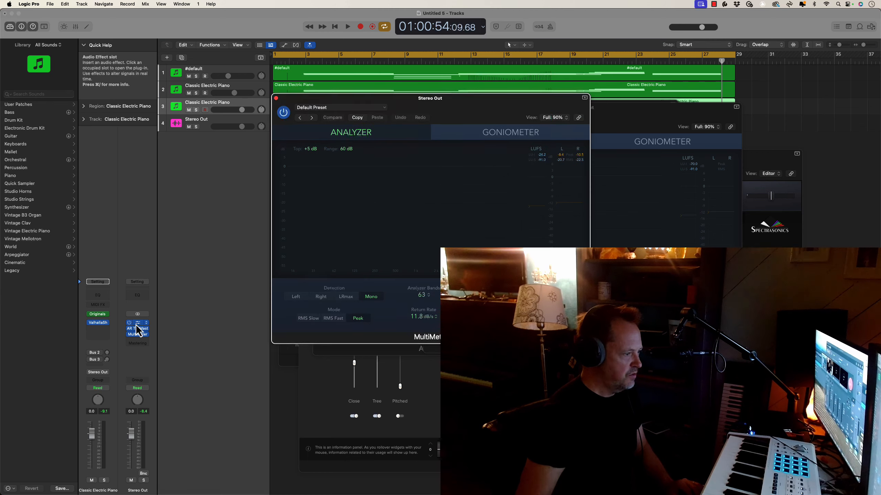
pyautogui.moveTo(407, 100); pyautogui.dragTo(132, 83)
# Load the Master Bus/ Glue & Punch preset in the AR TG Mastering plug-in.
pyautogui.click(395, 185)
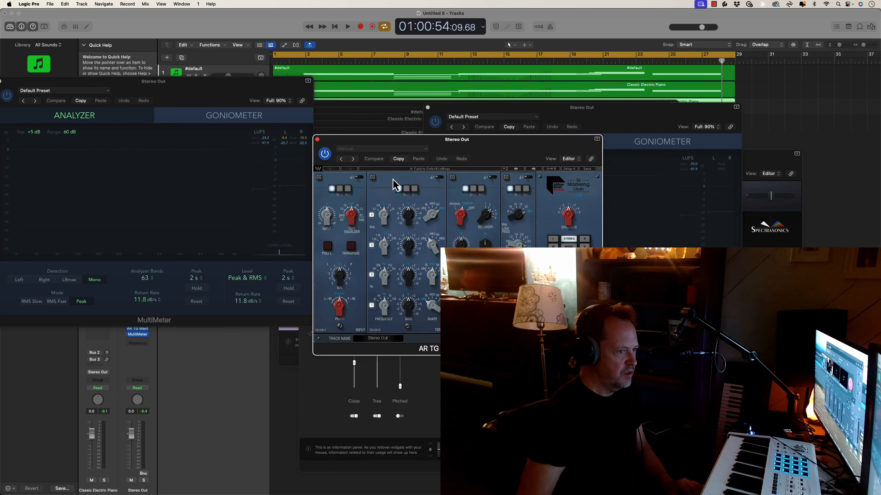
pyautogui.click(532, 170)
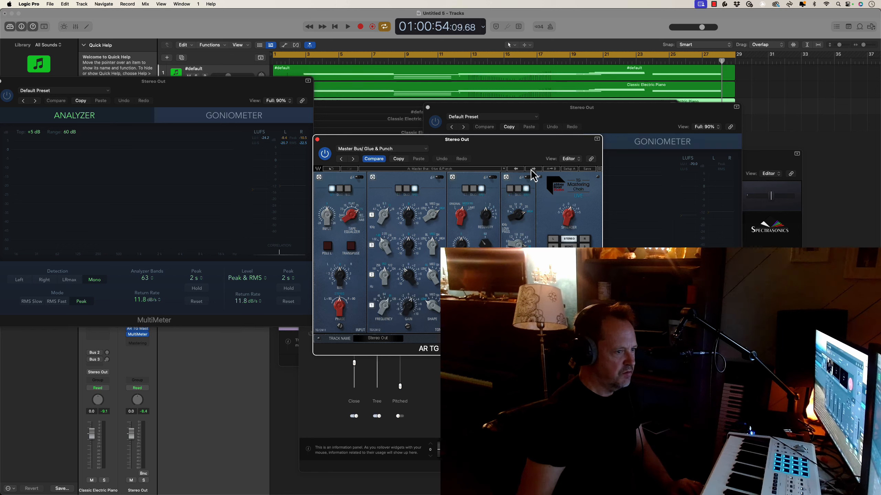
# Switch the AR TG Mastering preset to Master Bus/ Silky Highs and Low End and play the piece with the second MultiMeter brought forward.
pyautogui.click(533, 169)
pyautogui.press('space')
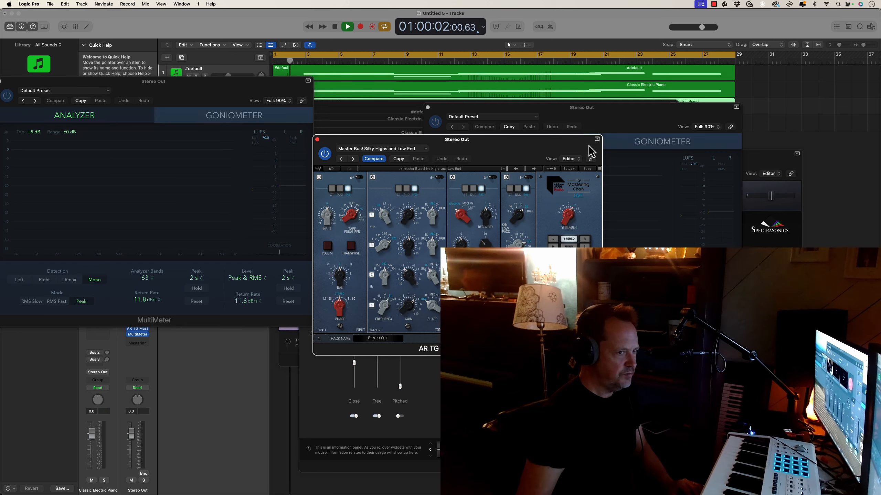
pyautogui.moveTo(609, 117); pyautogui.dragTo(628, 105)
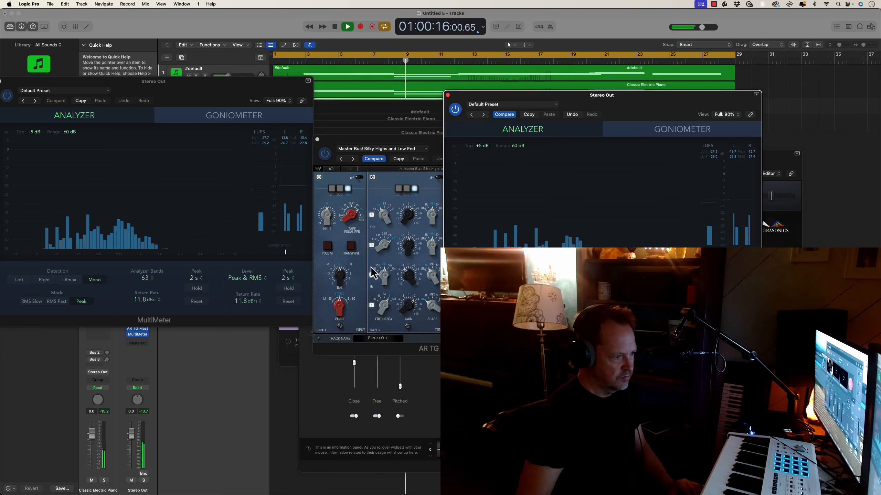
# In the first MultiMeter, enable peak hold with an infinite analyzer peak time, and move its window fully into view.
pyautogui.click(289, 289)
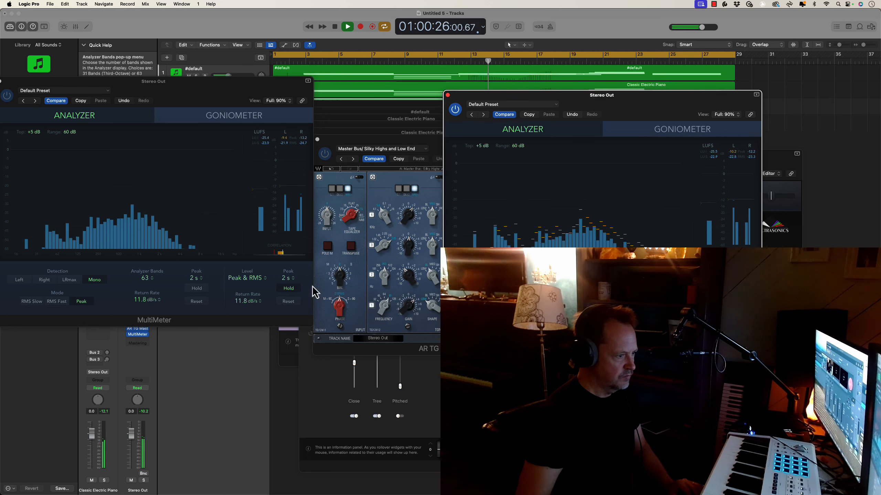
pyautogui.click(199, 278)
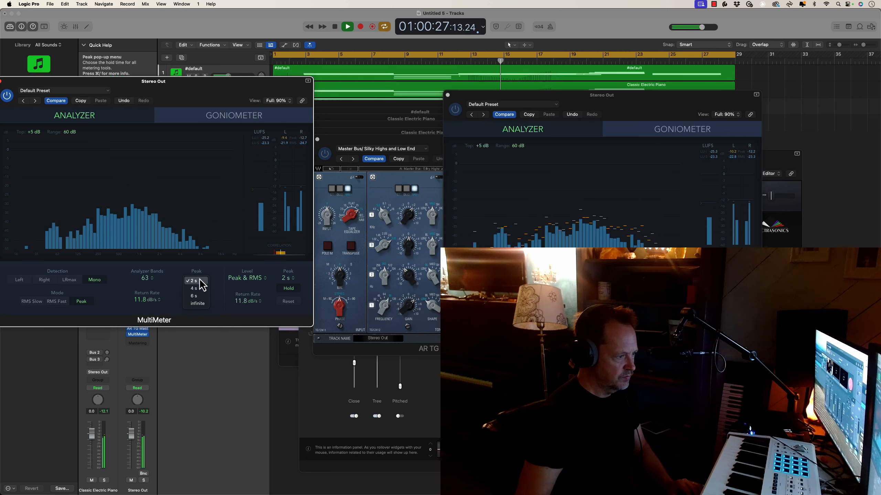
pyautogui.click(199, 306)
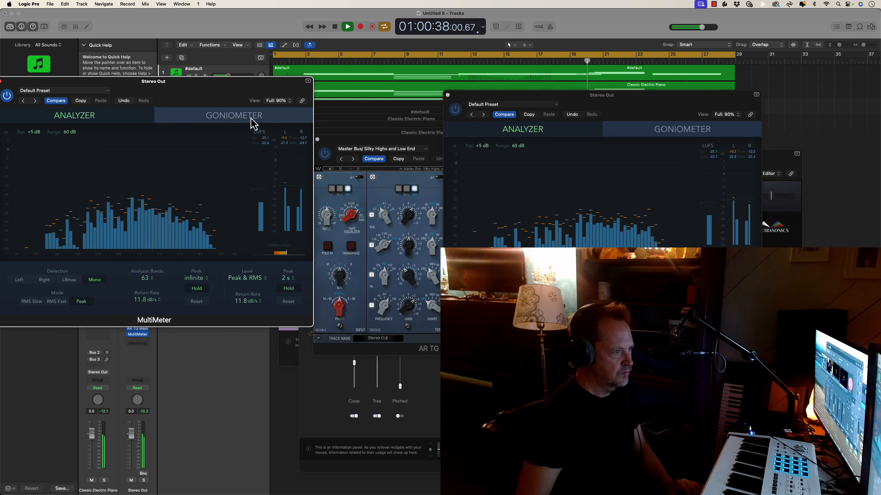
pyautogui.moveTo(238, 85); pyautogui.dragTo(275, 110)
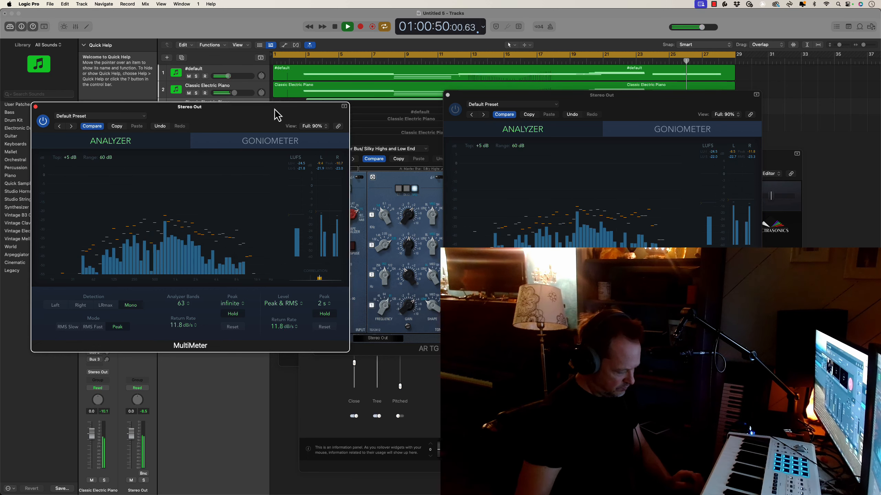
# Turn off cycle mode and stop playback at the end of the recorded regions.
pyautogui.press('c')
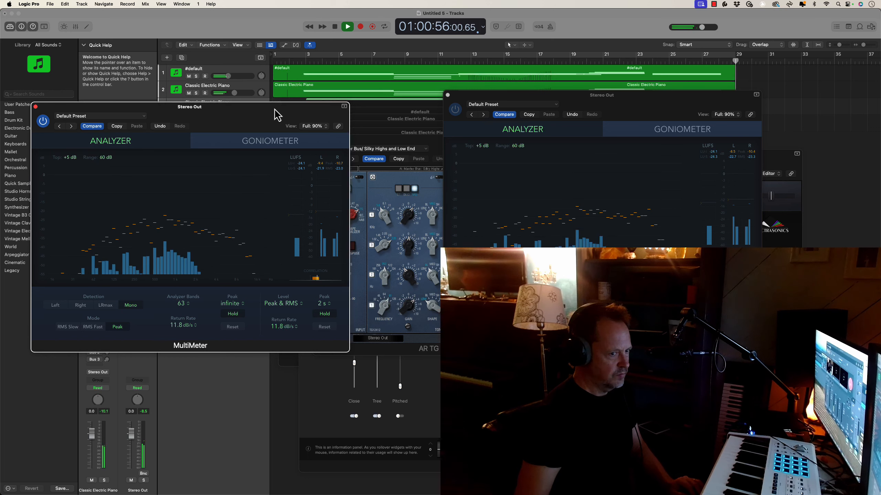
pyautogui.press('space')
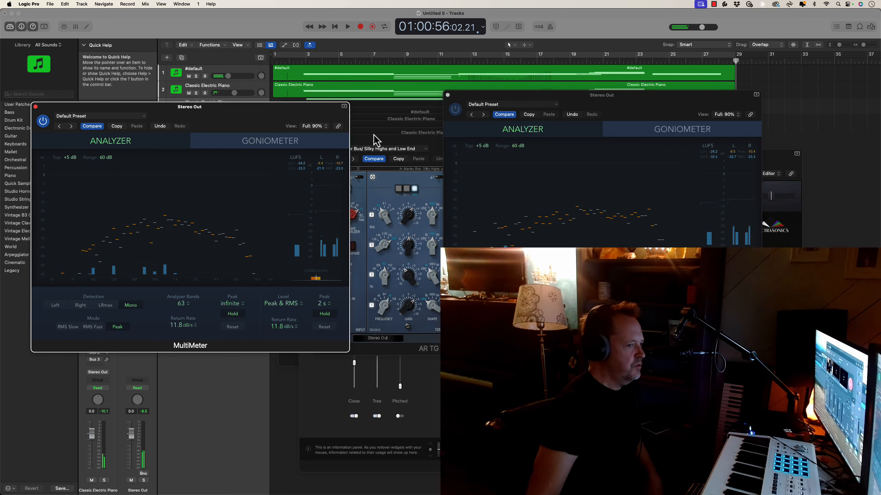